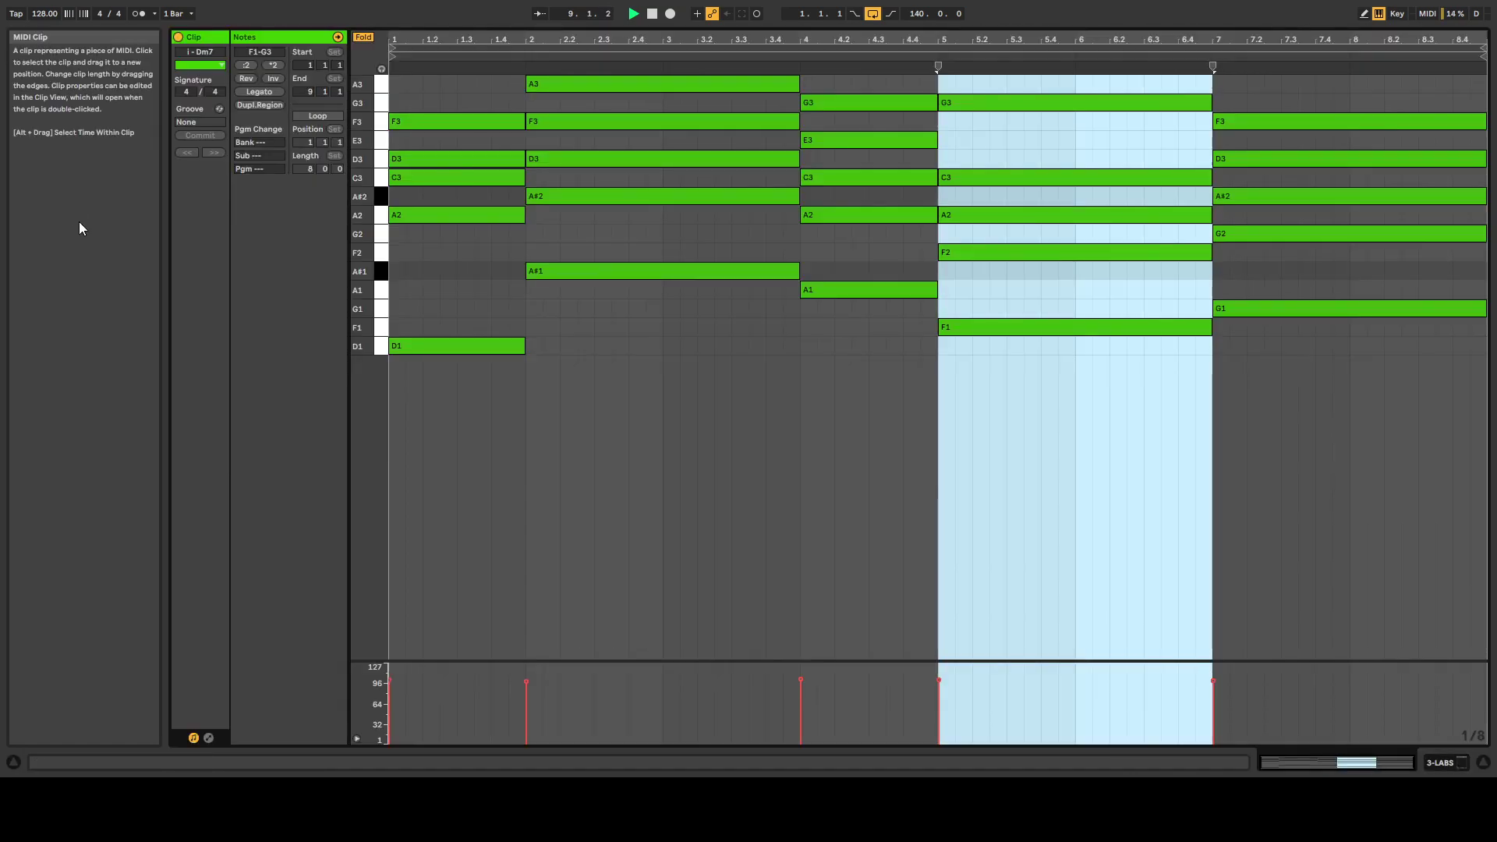
- Examine the MIDI notes of the open LABS chord clip, return to the arrangement and select the 3 LABS track
key("Tab")
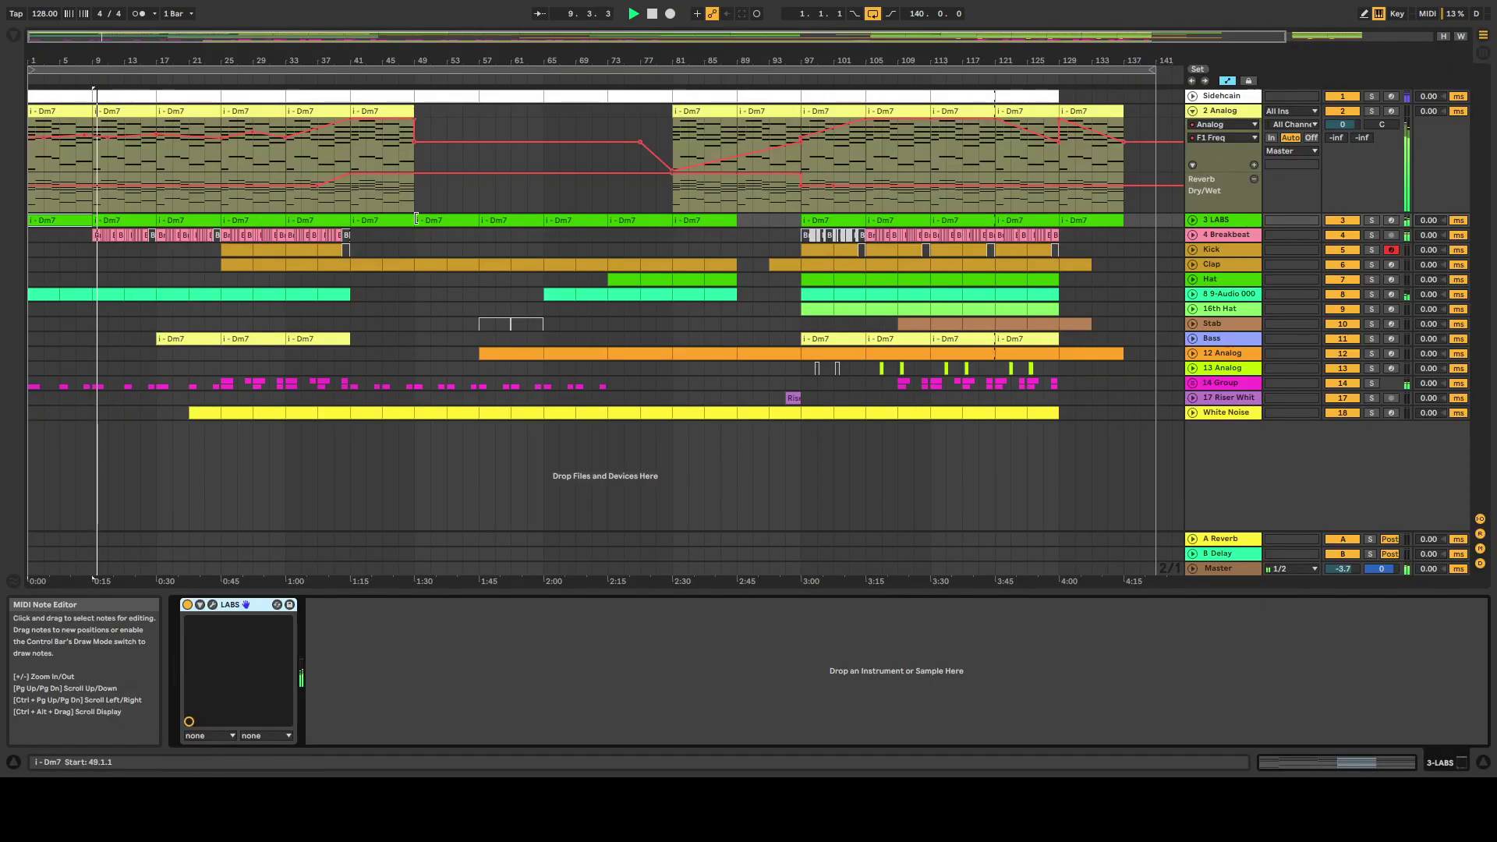
key("Tab")
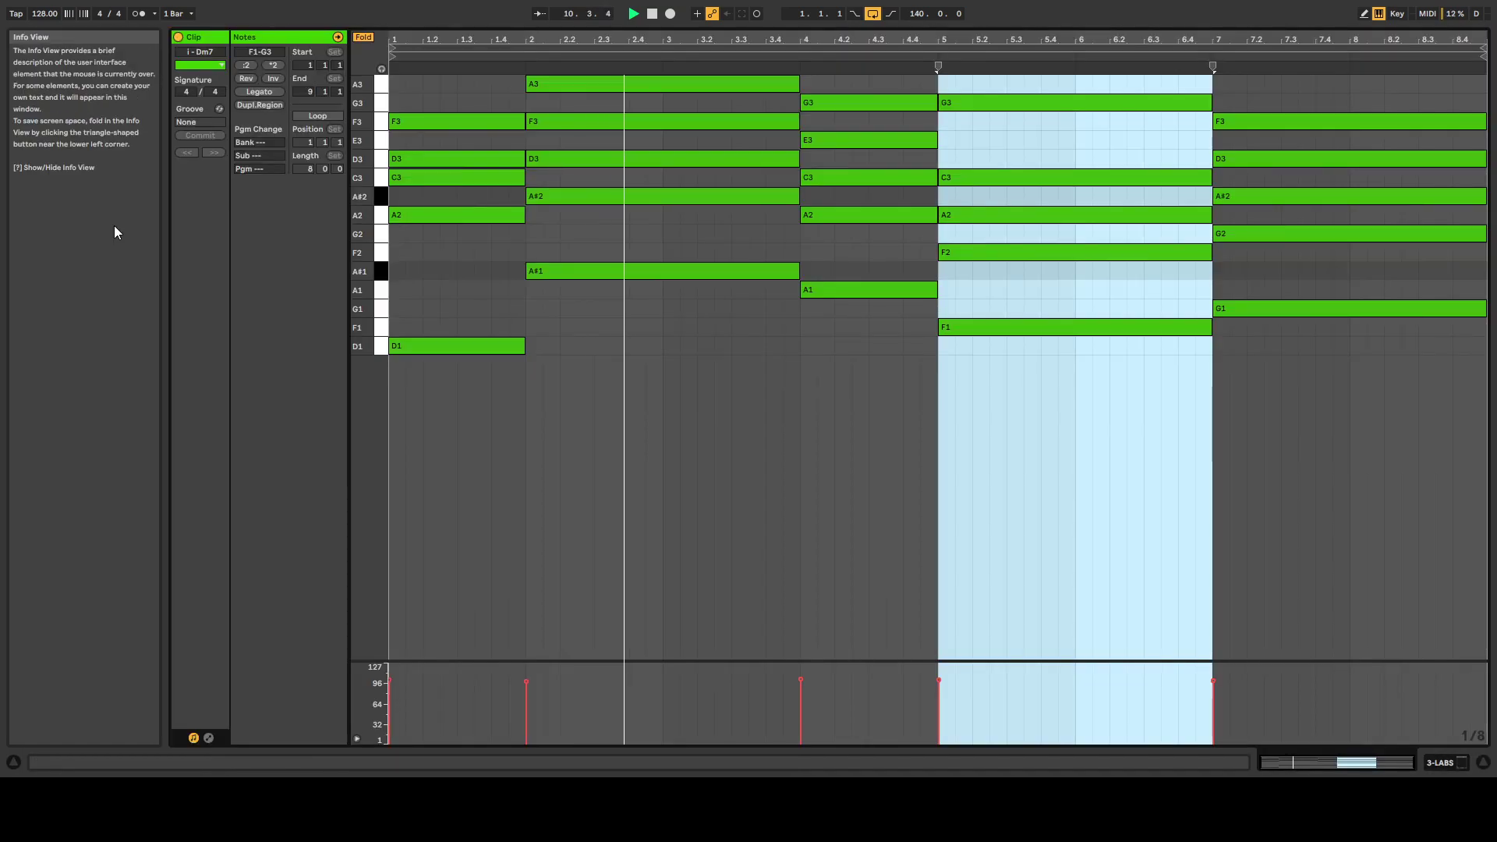
key("Tab")
left_click(1216, 221)
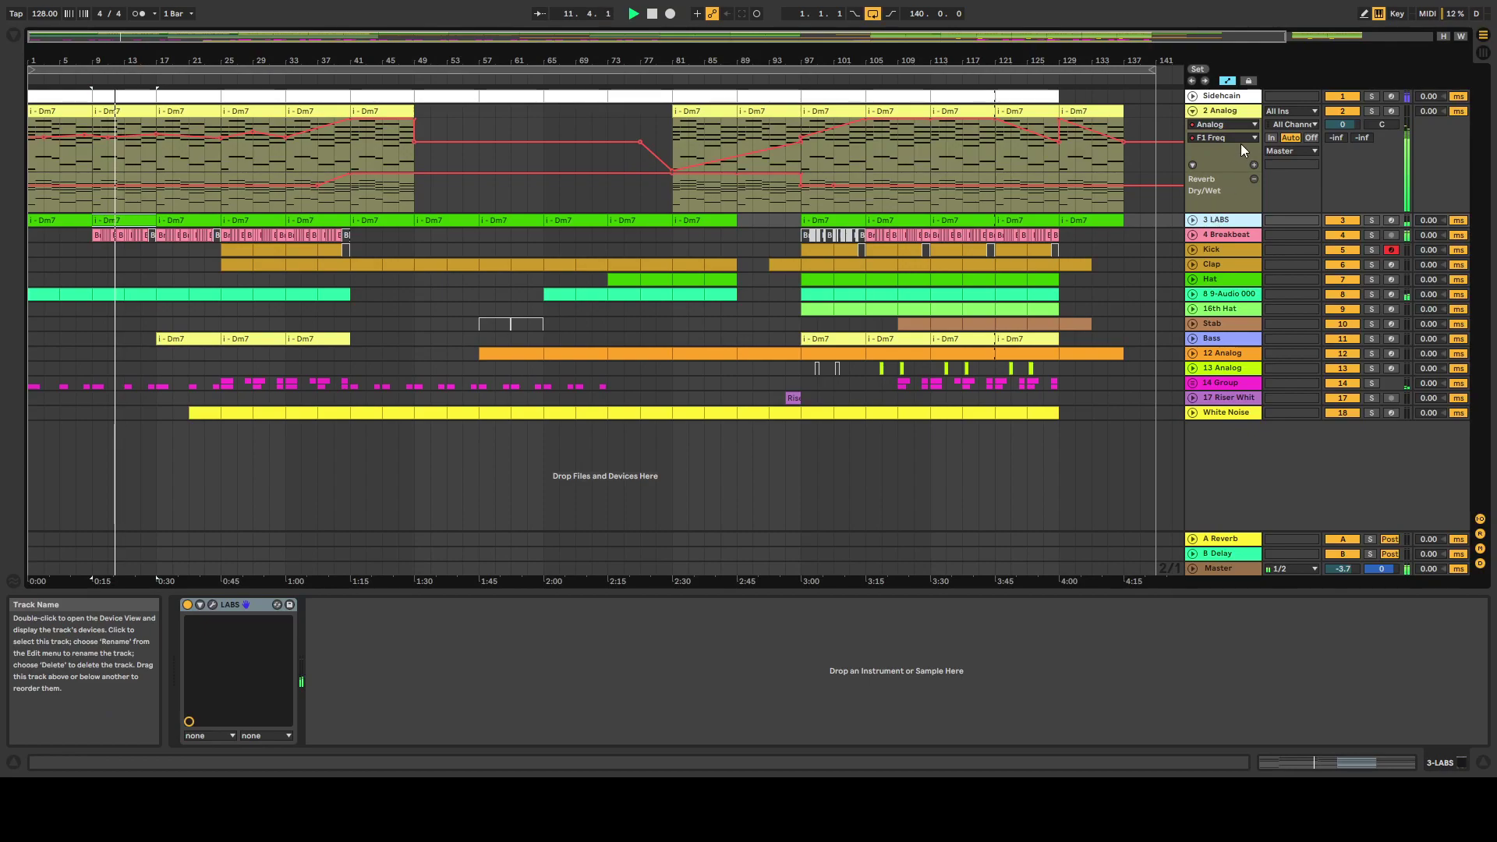
- Review the device chains of the 2 Analog and 4 Breakbeat tracks, folding the 2 Analog track
left_click(1232, 114)
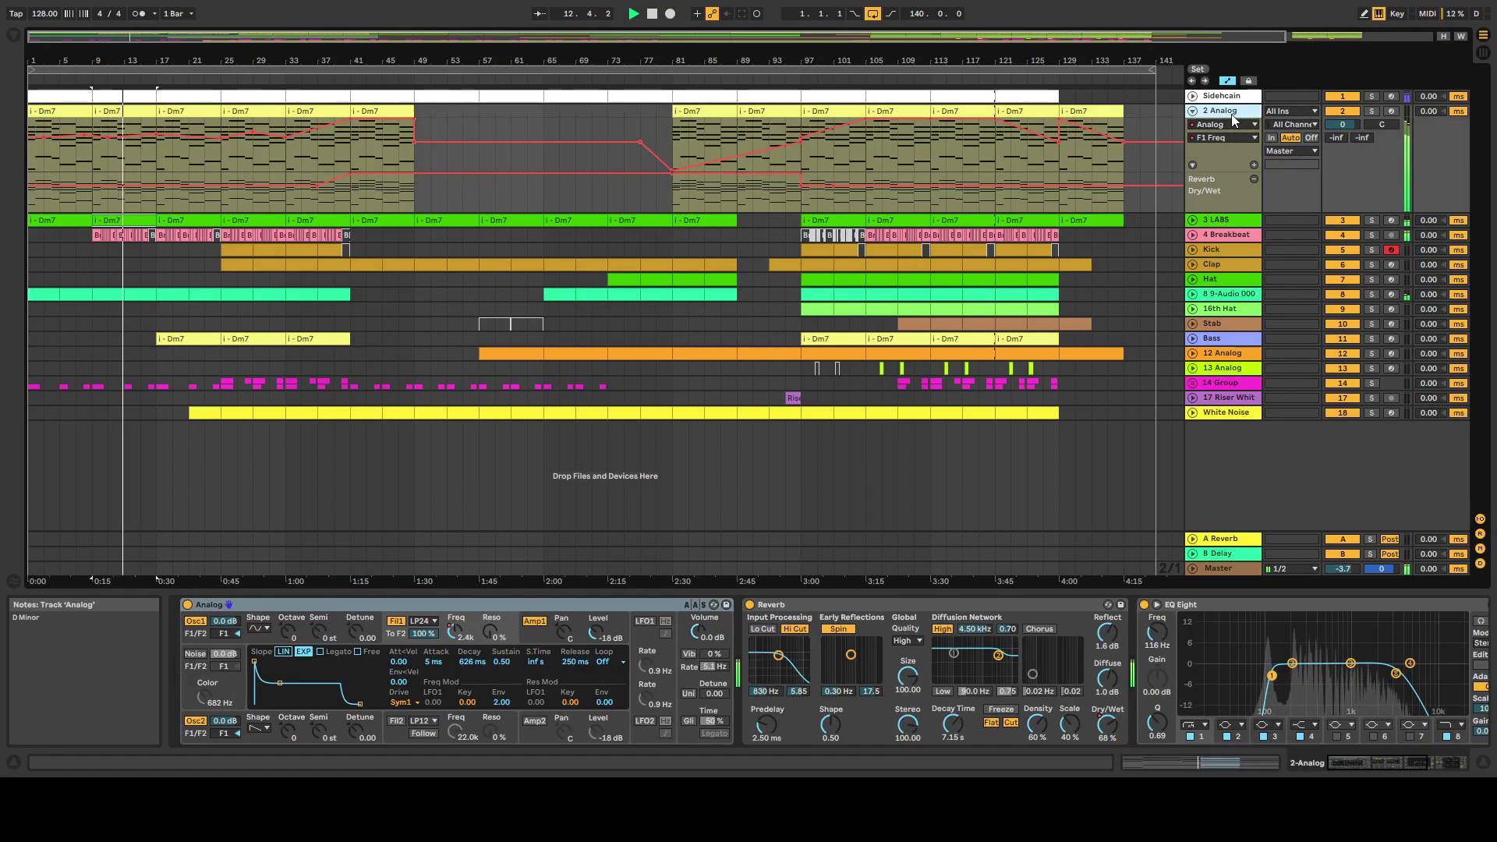
mouse_move(1369, 758)
left_mouse_down()
mouse_move(1416, 760)
mouse_move(1379, 756)
left_mouse_up()
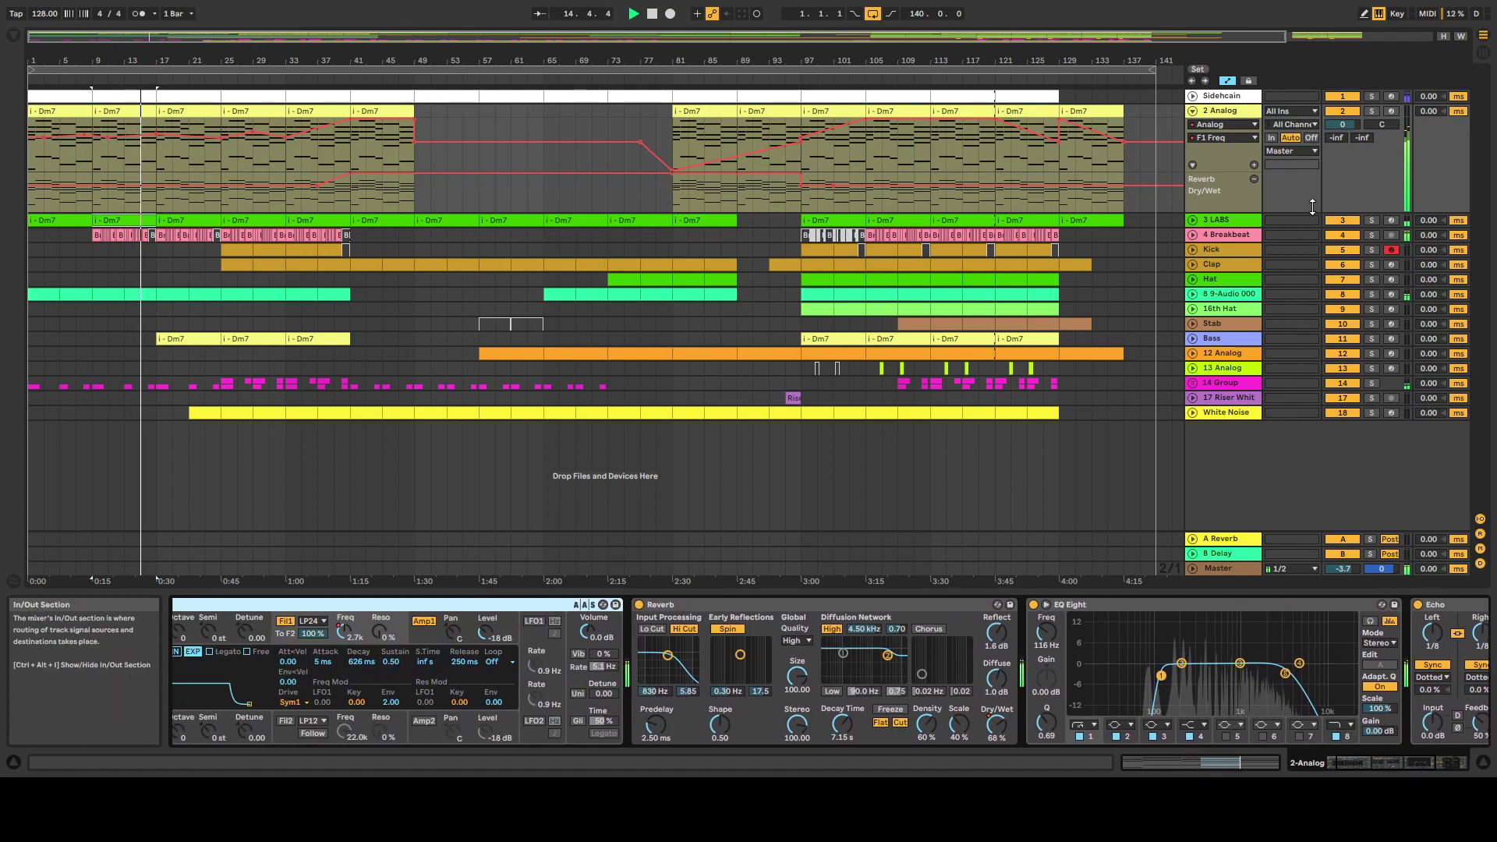
left_click(1192, 110)
left_click(1217, 141)
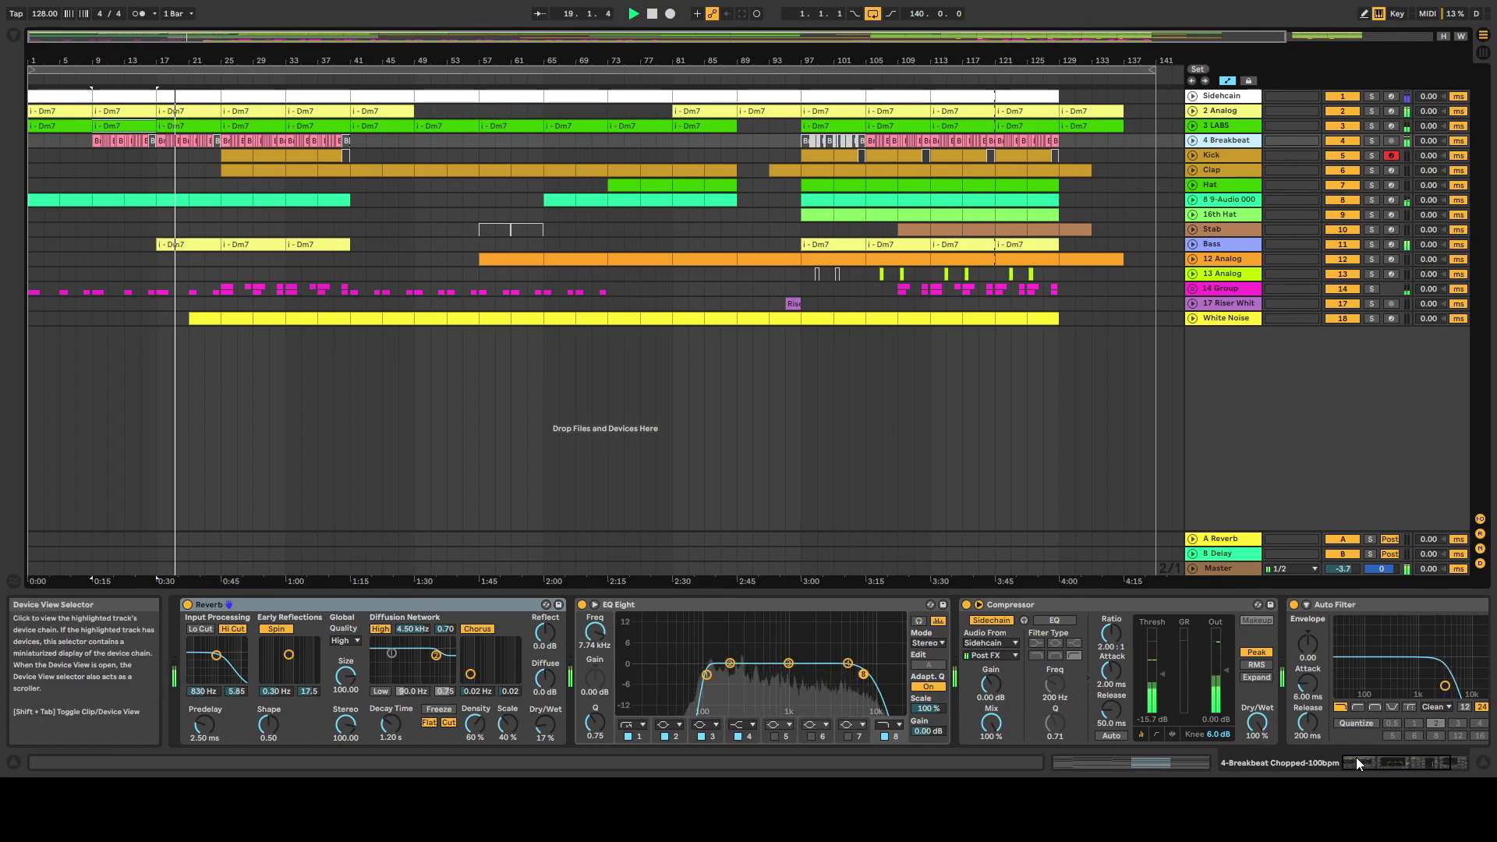
left_click_drag(1355, 757, 1386, 761)
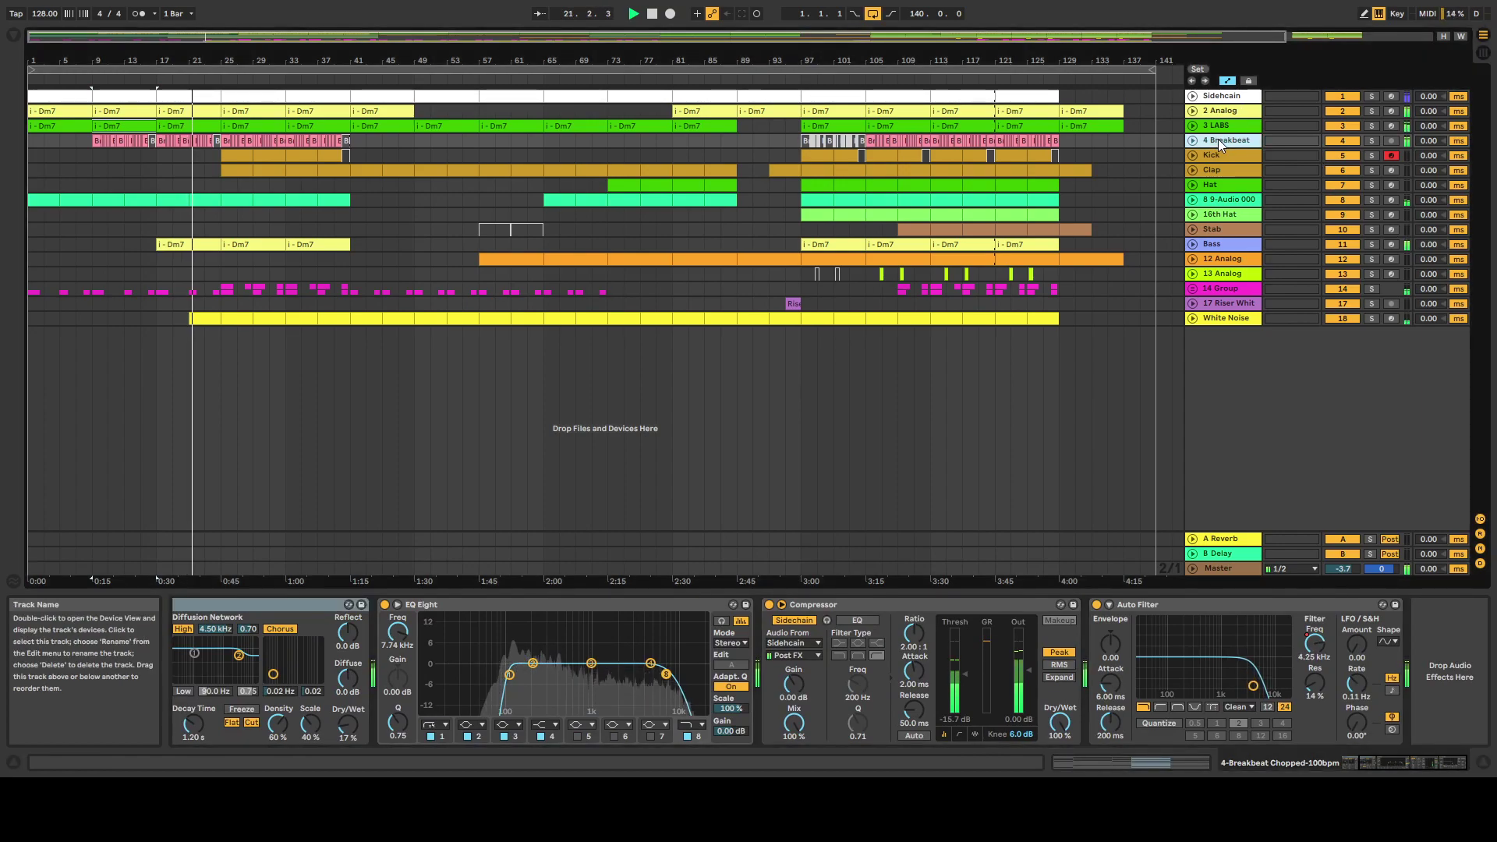
- Examine the Bass track's devices and the MIDI notes of its clip at bar 25
left_click(1210, 246)
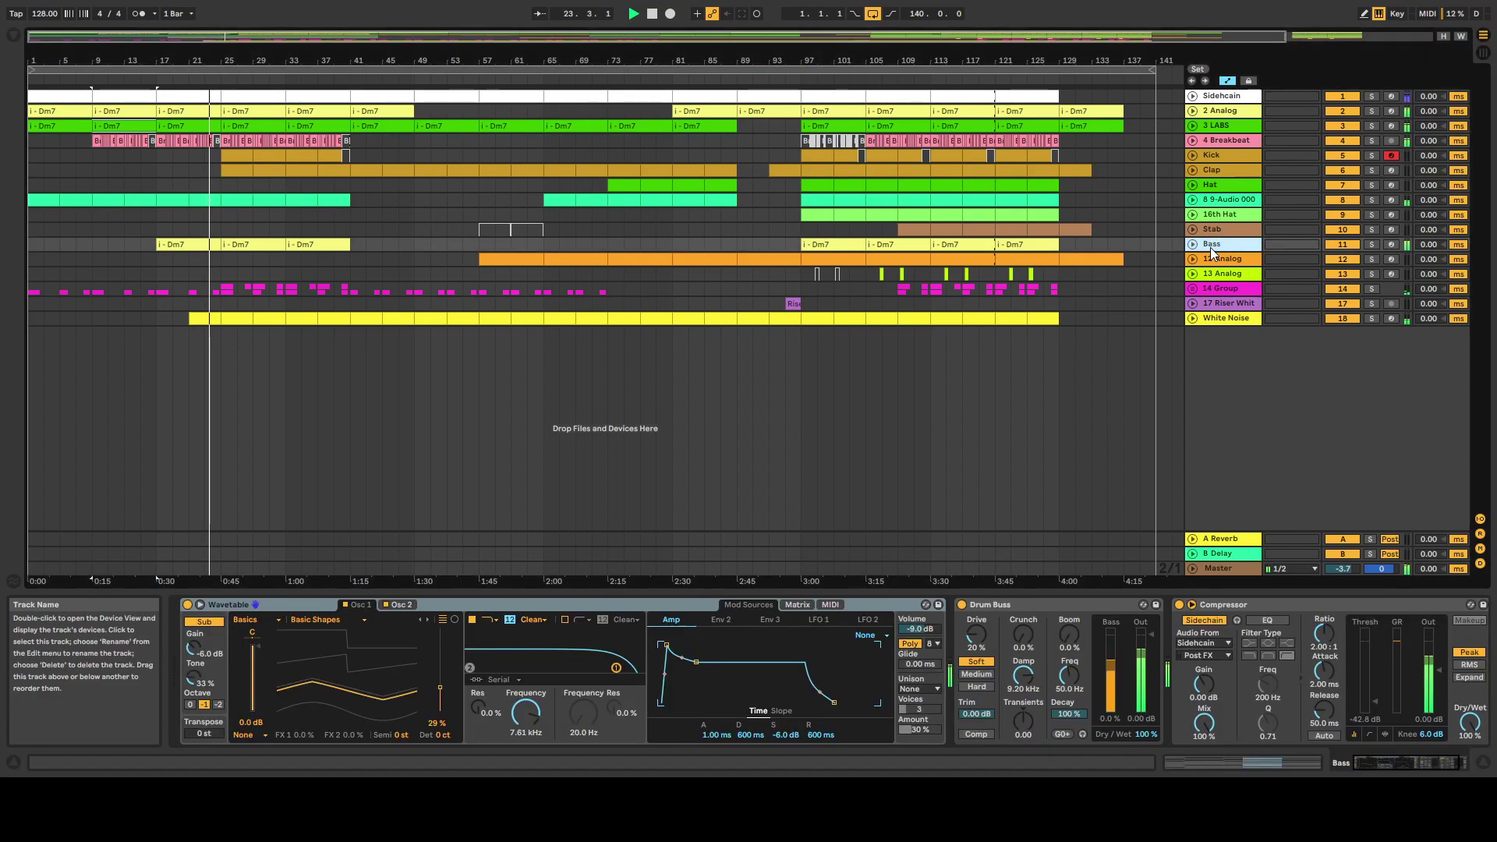
double_click(237, 243)
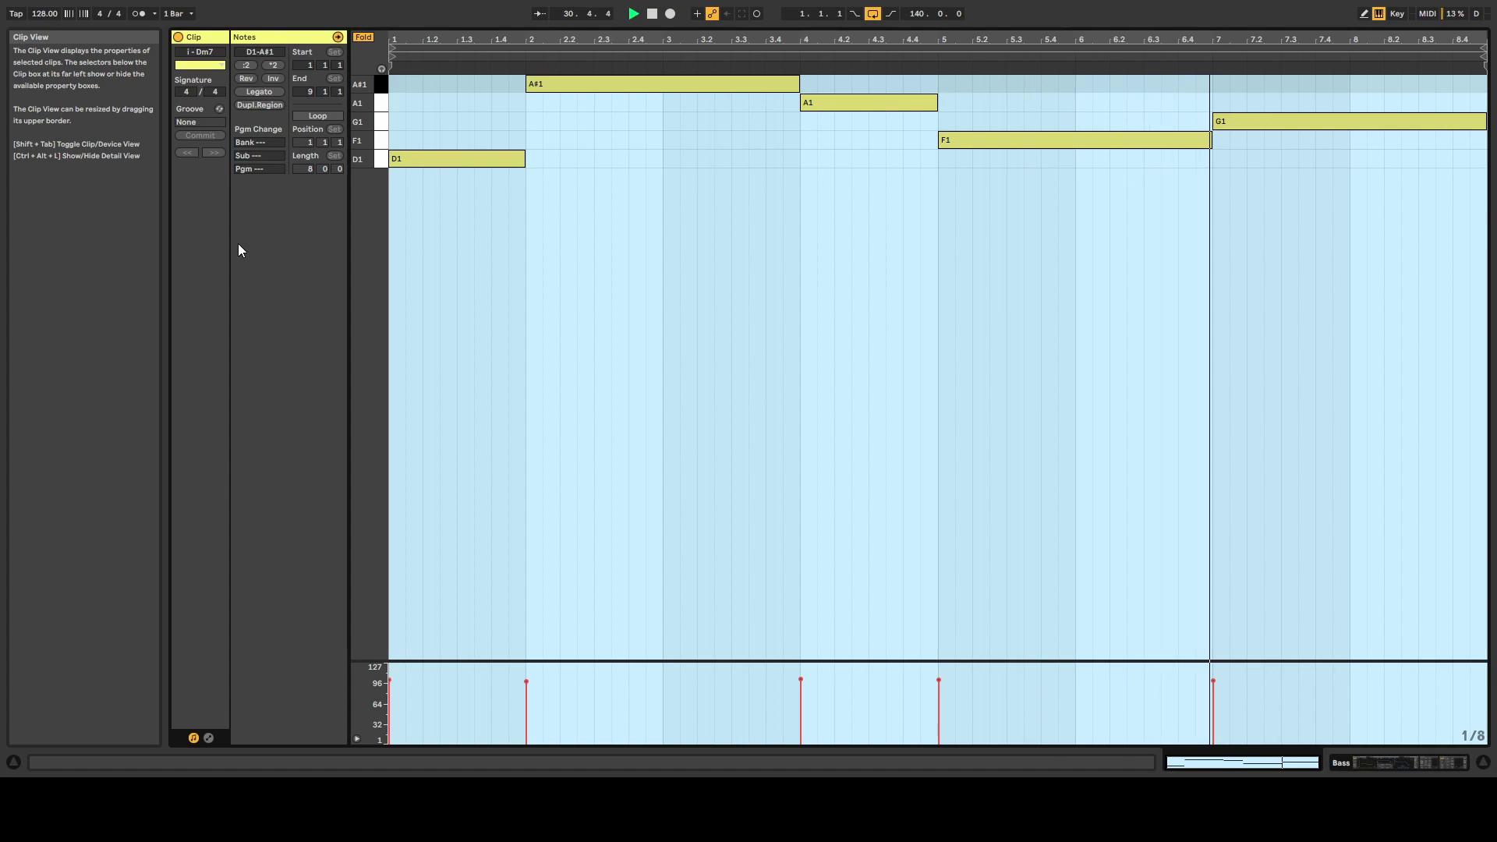
key("ctrl+alt+e")
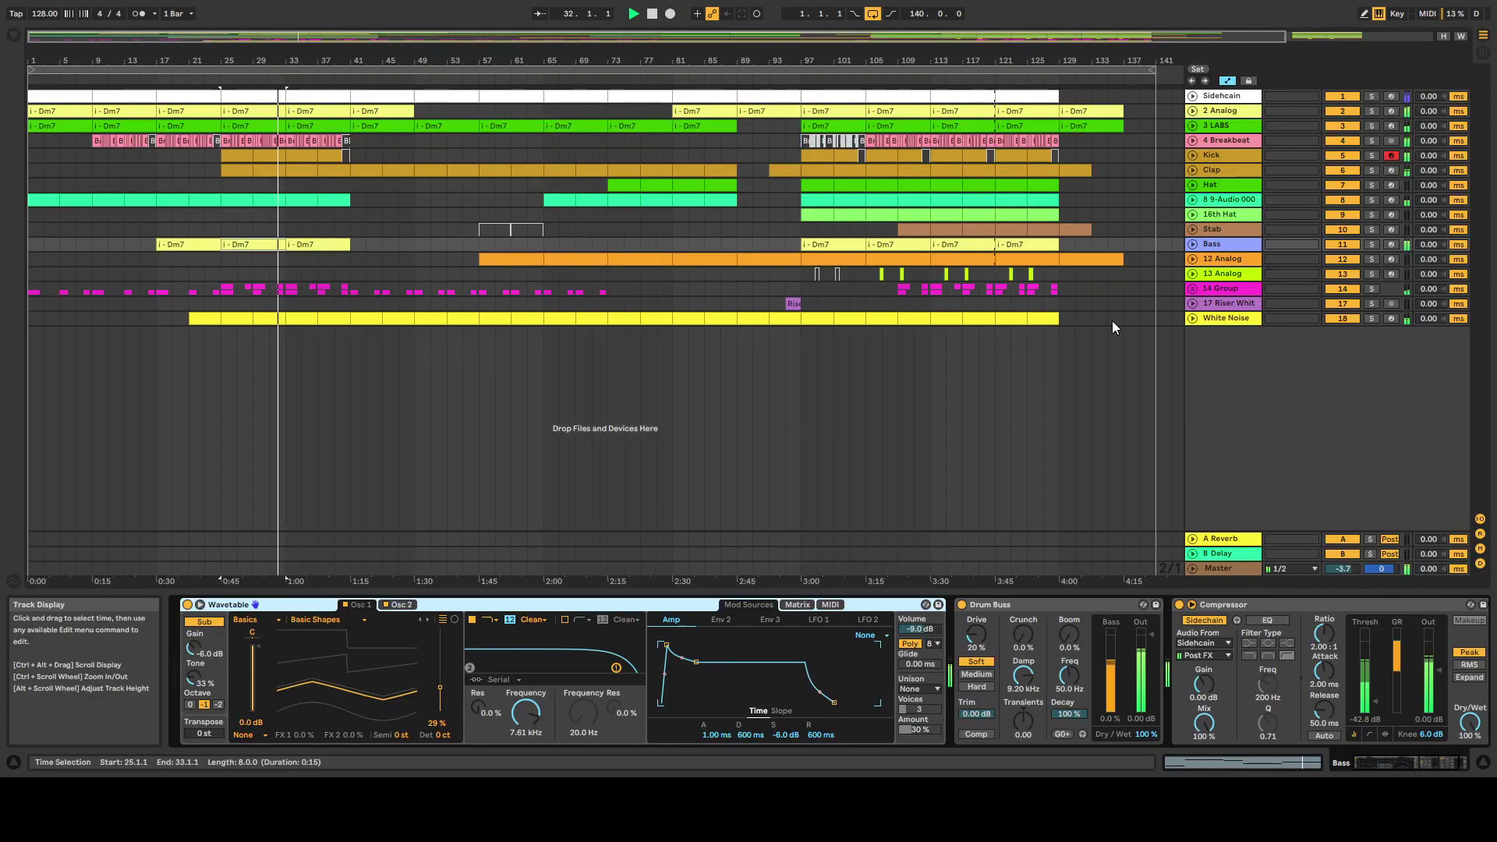
- Expand the 14 Group, review the effects on its two Cymatics vocal tracks, and collapse the group again
left_click(1192, 289)
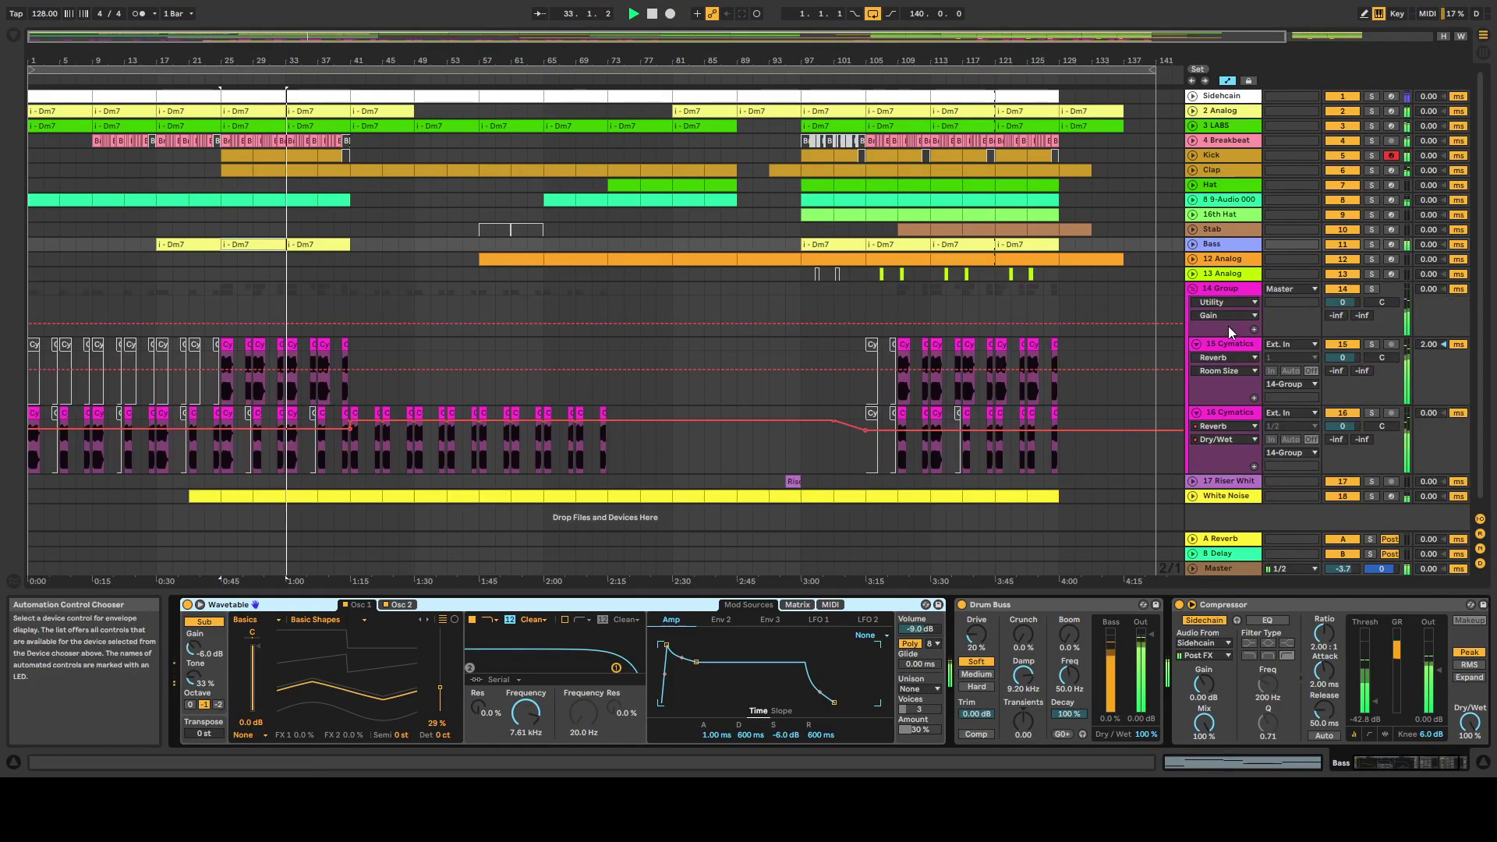
scroll(1234, 316, "down", 1)
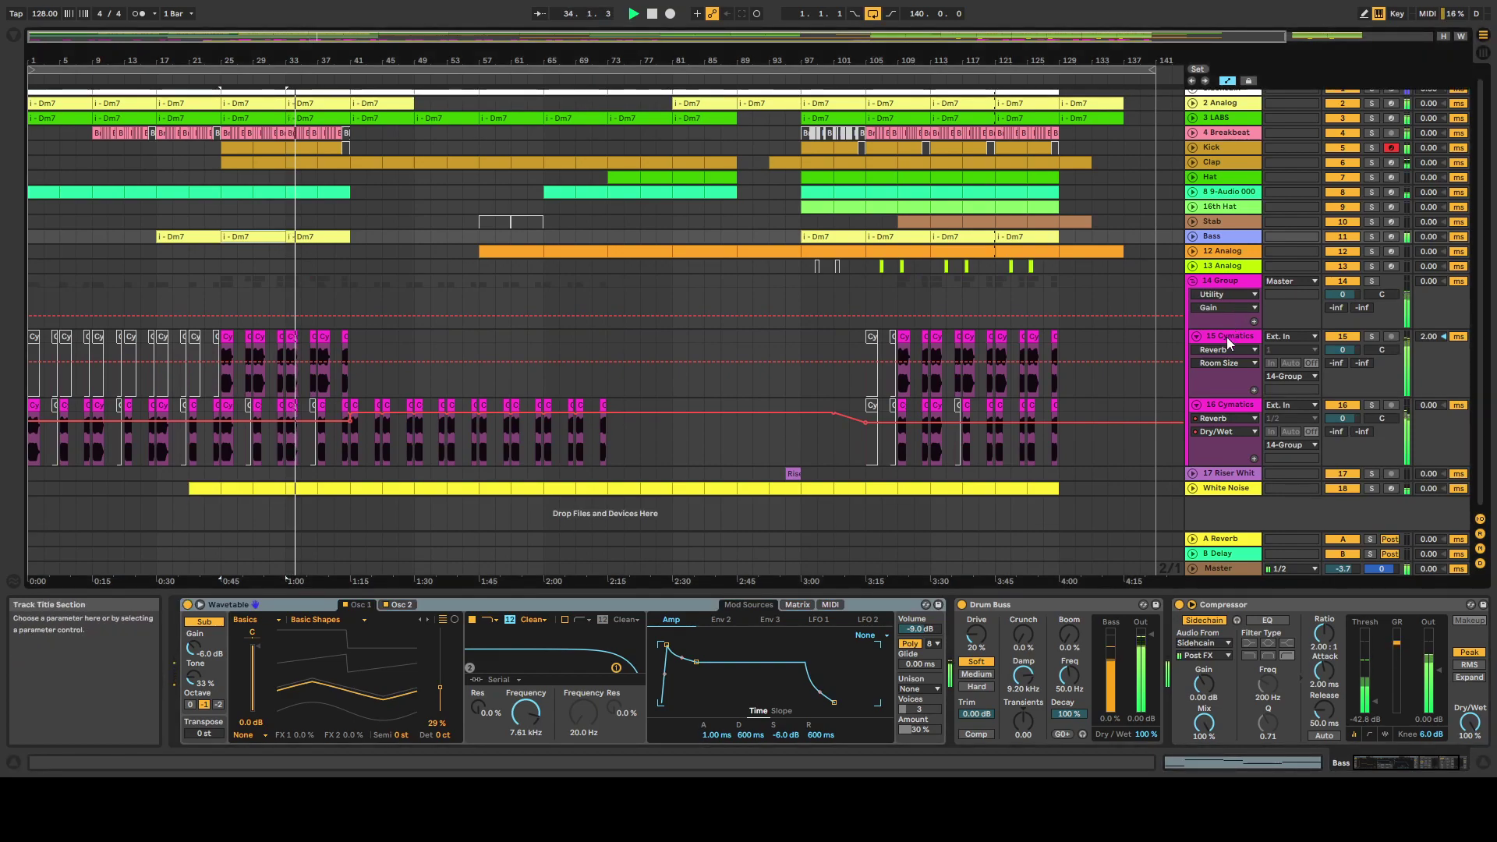
left_click(1227, 339)
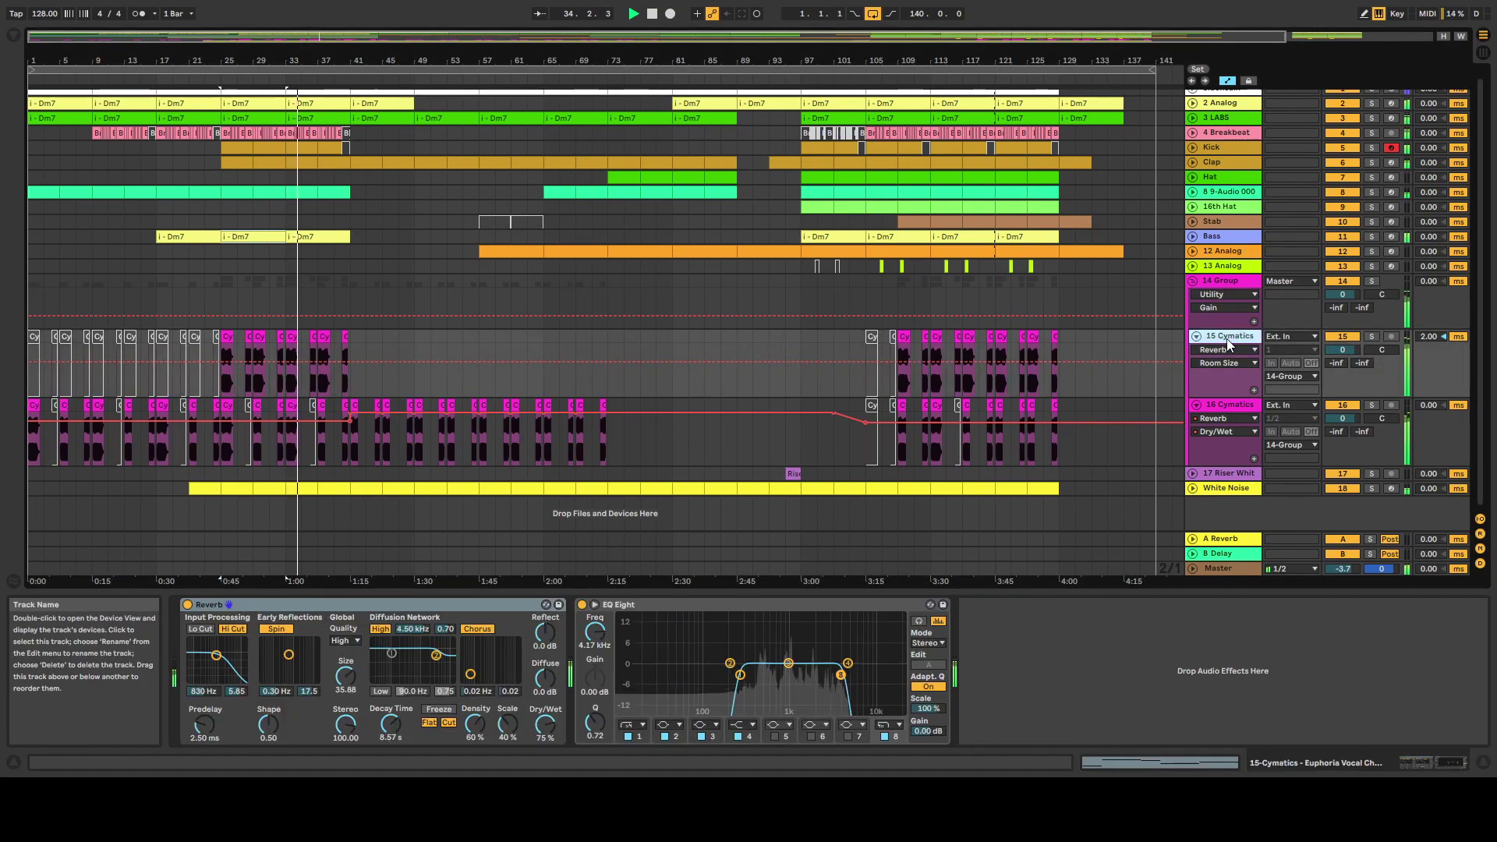
left_click(1223, 401)
left_click(1194, 281)
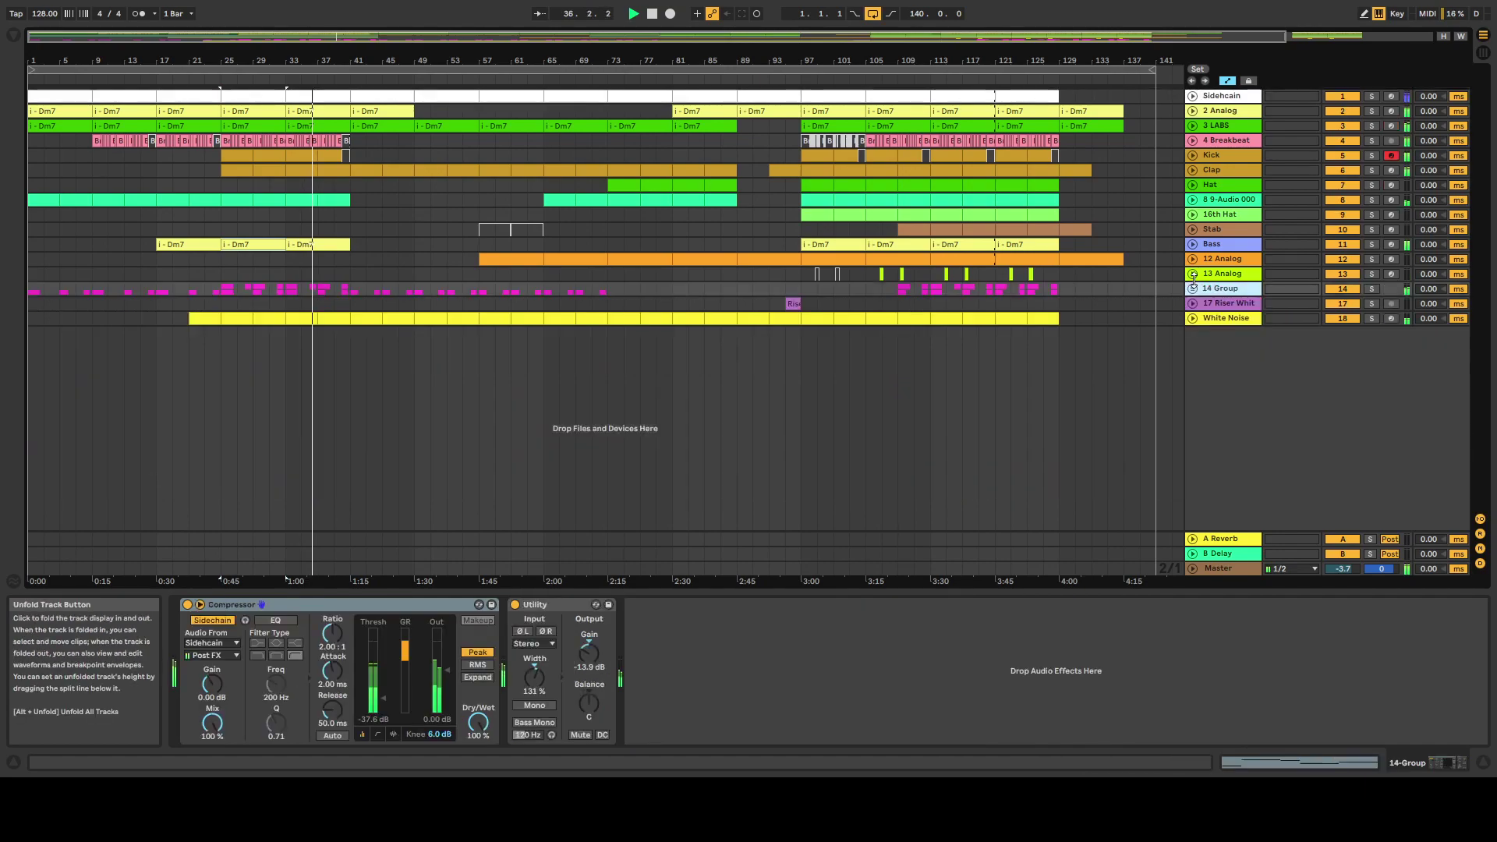
- Examine the 8 9-Audio track's devices and its Reverb Dry/Wet automation, then fold the track
left_click(1194, 200)
left_click(1221, 204)
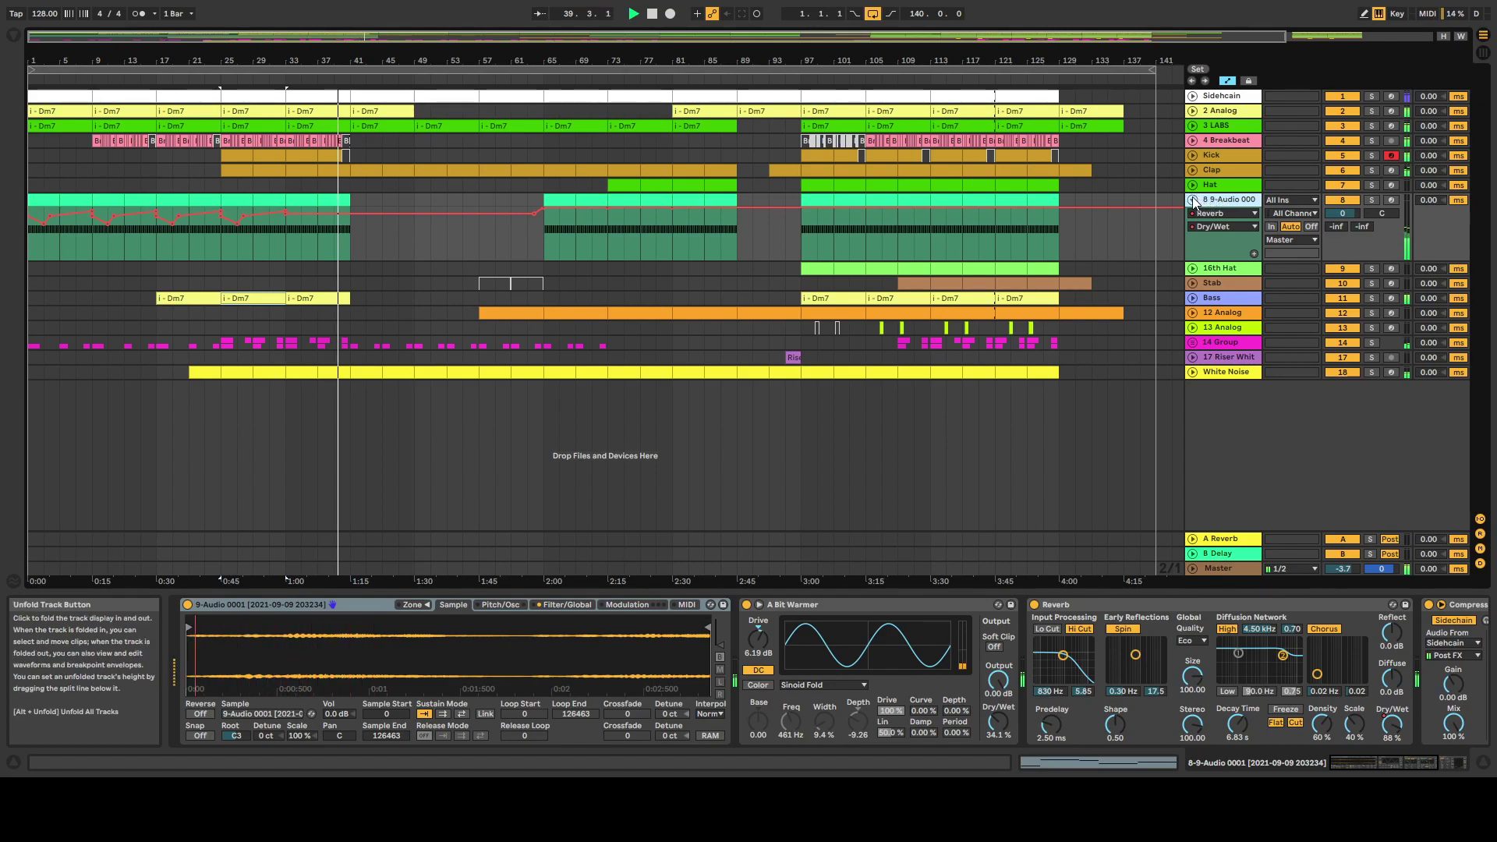
left_click(1194, 200)
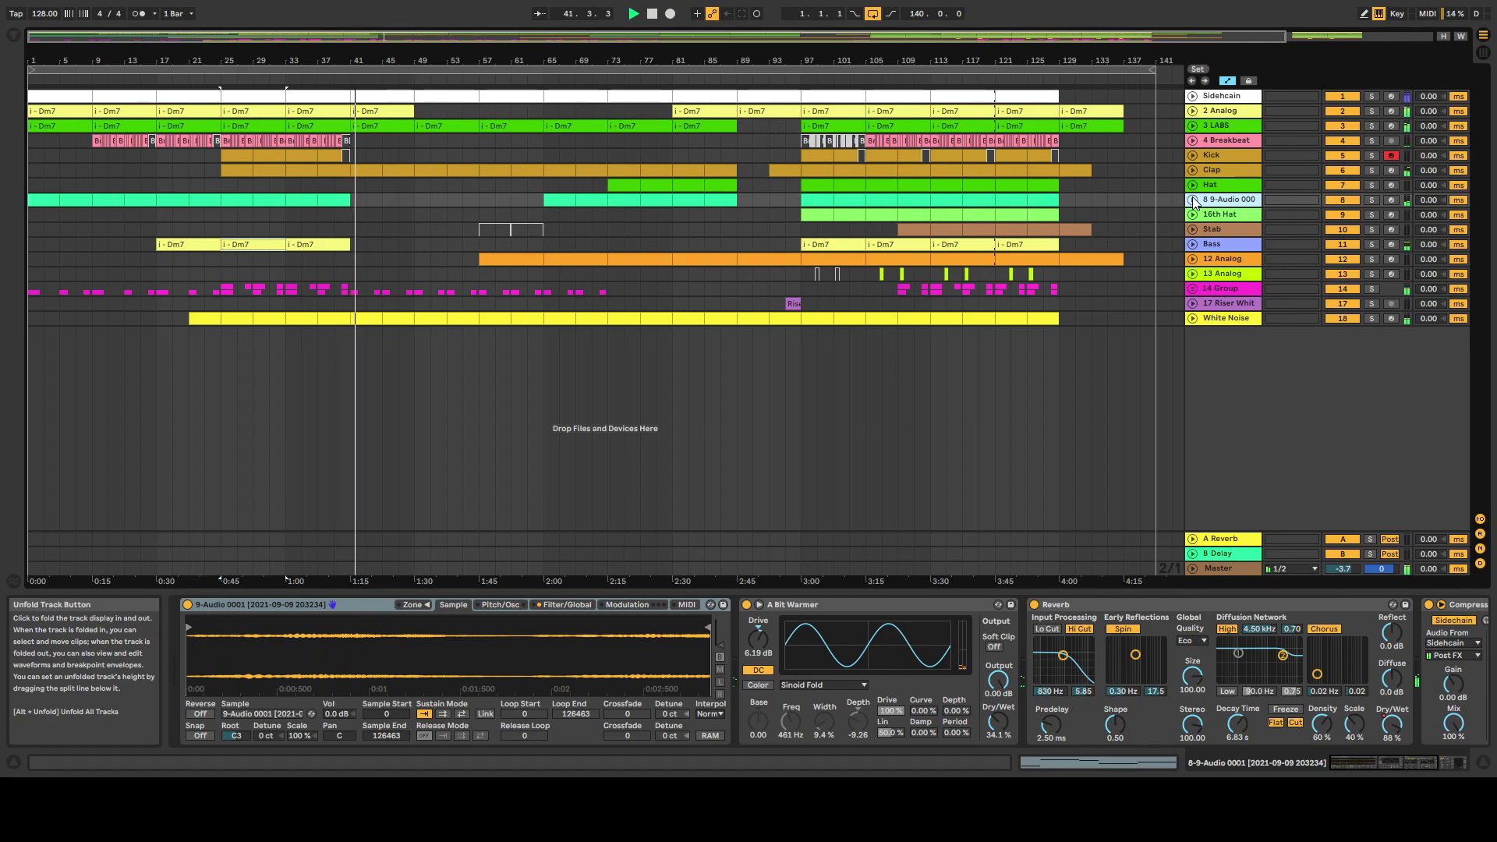
- Unfold the 2 Analog and 3 LABS tracks to compare their clips and automation, then fold both
left_click(1194, 112)
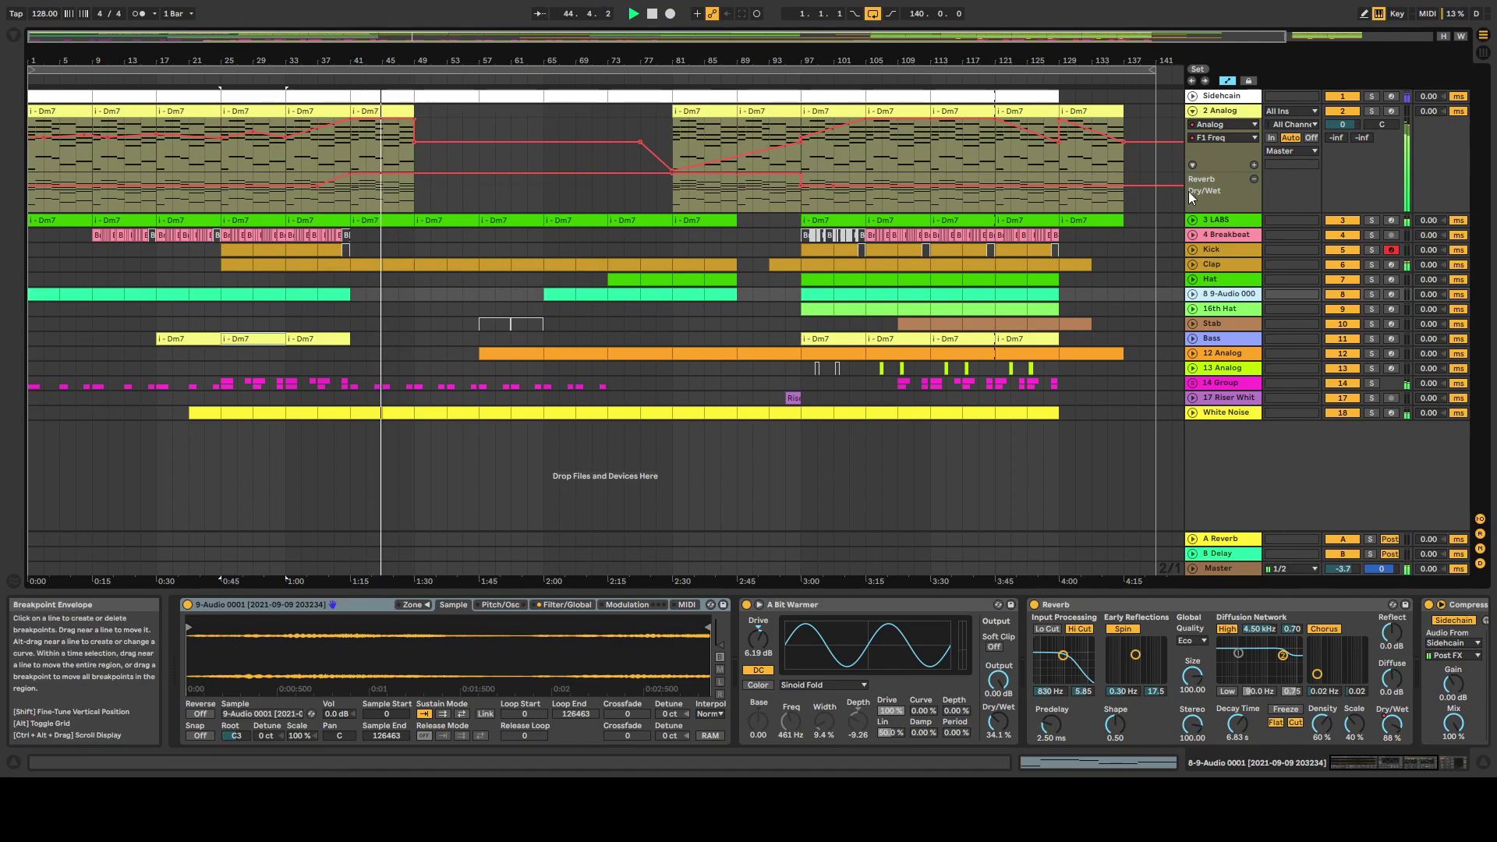
left_click(1190, 218)
left_click(1193, 96)
left_click(1193, 98)
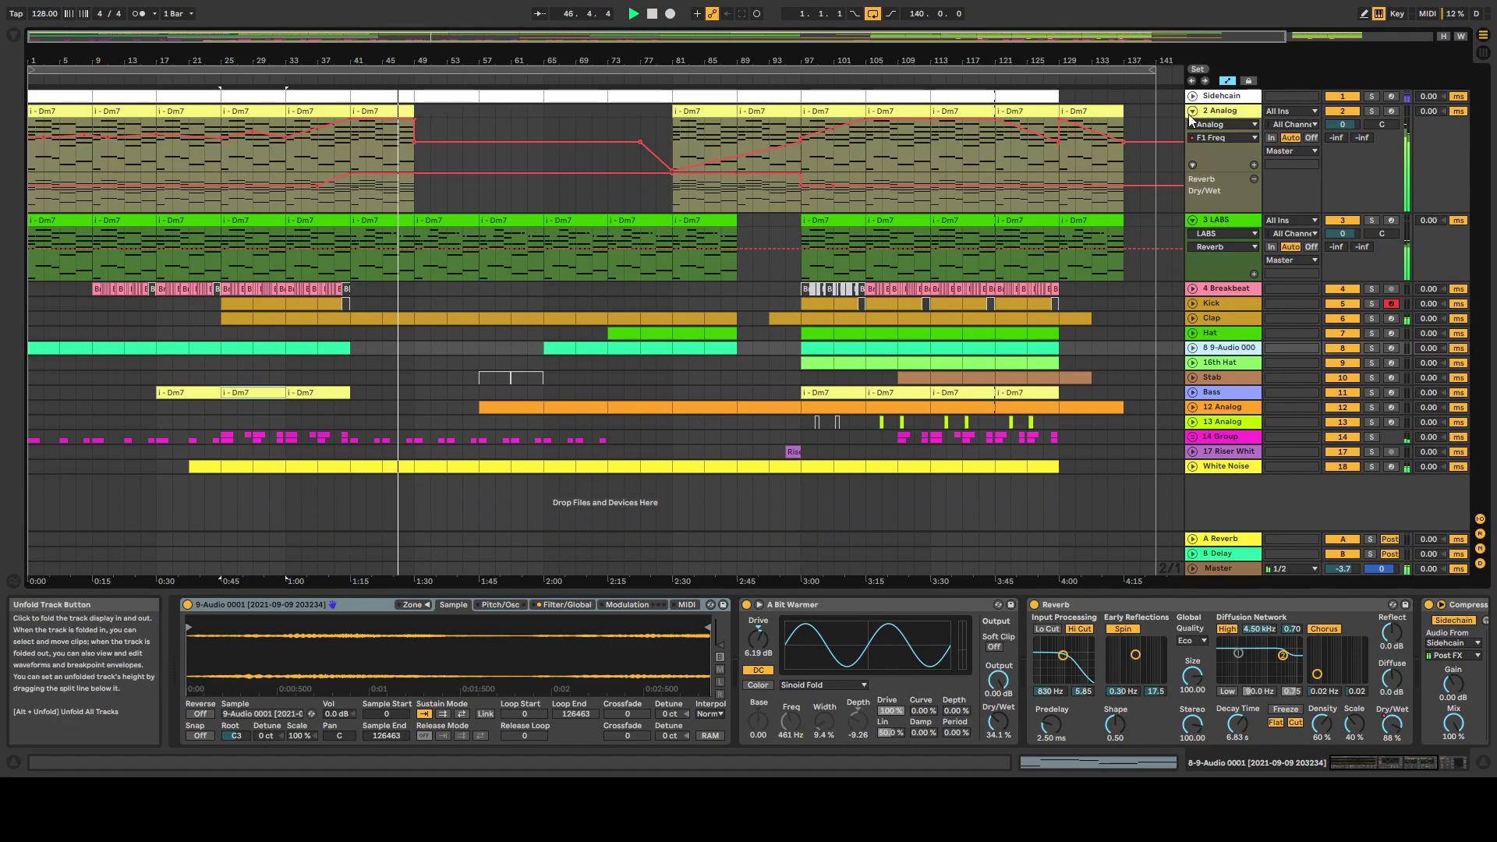
left_click(1193, 111)
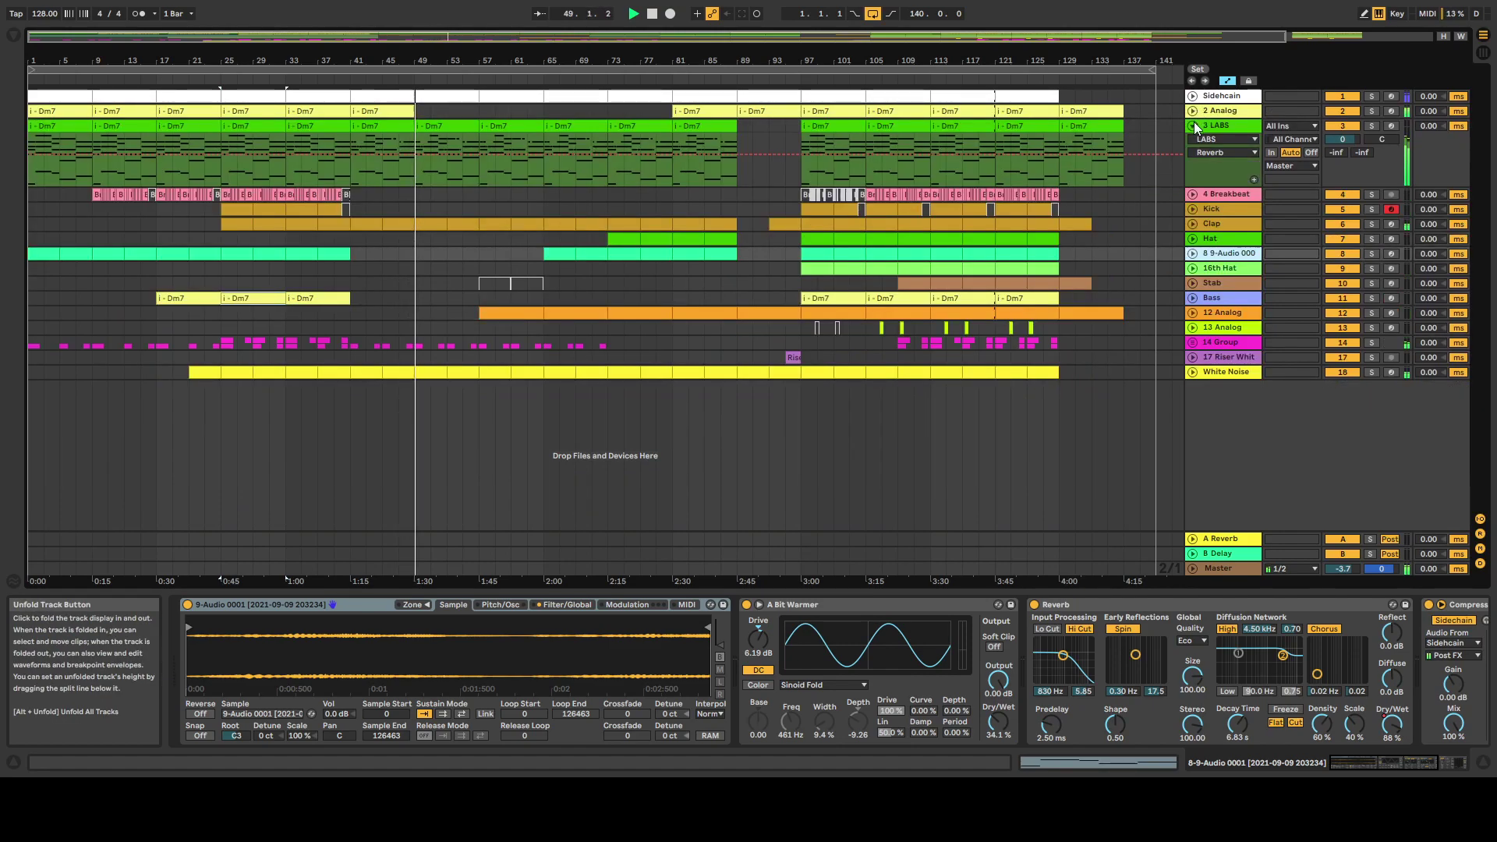
left_click(1195, 123)
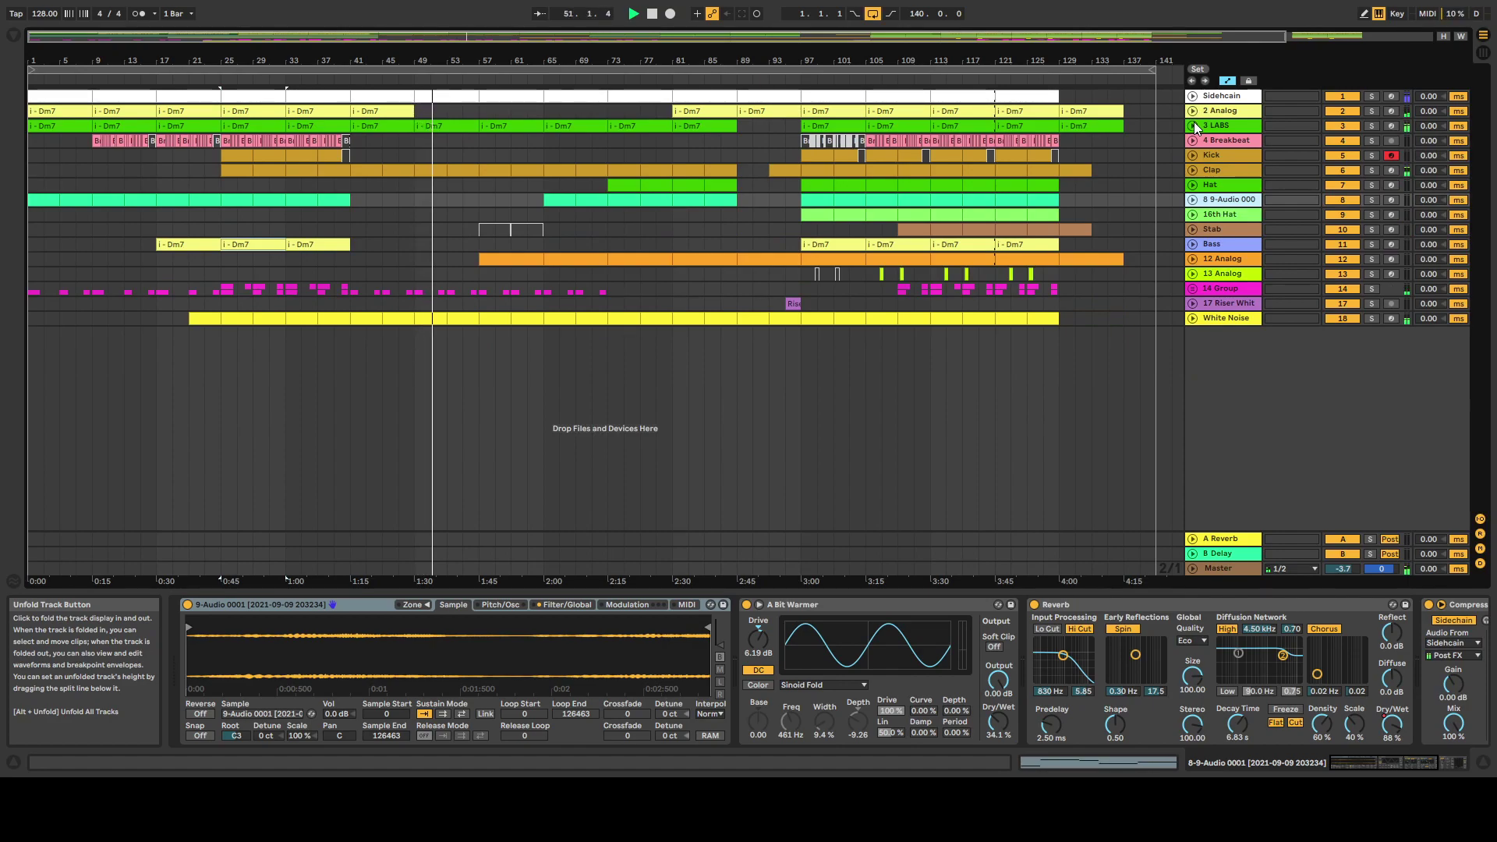
- Unfold the 3 LABS track and examine the MIDI notes of its clips at bars 49 and 57
left_click(1194, 123)
left_click(452, 125)
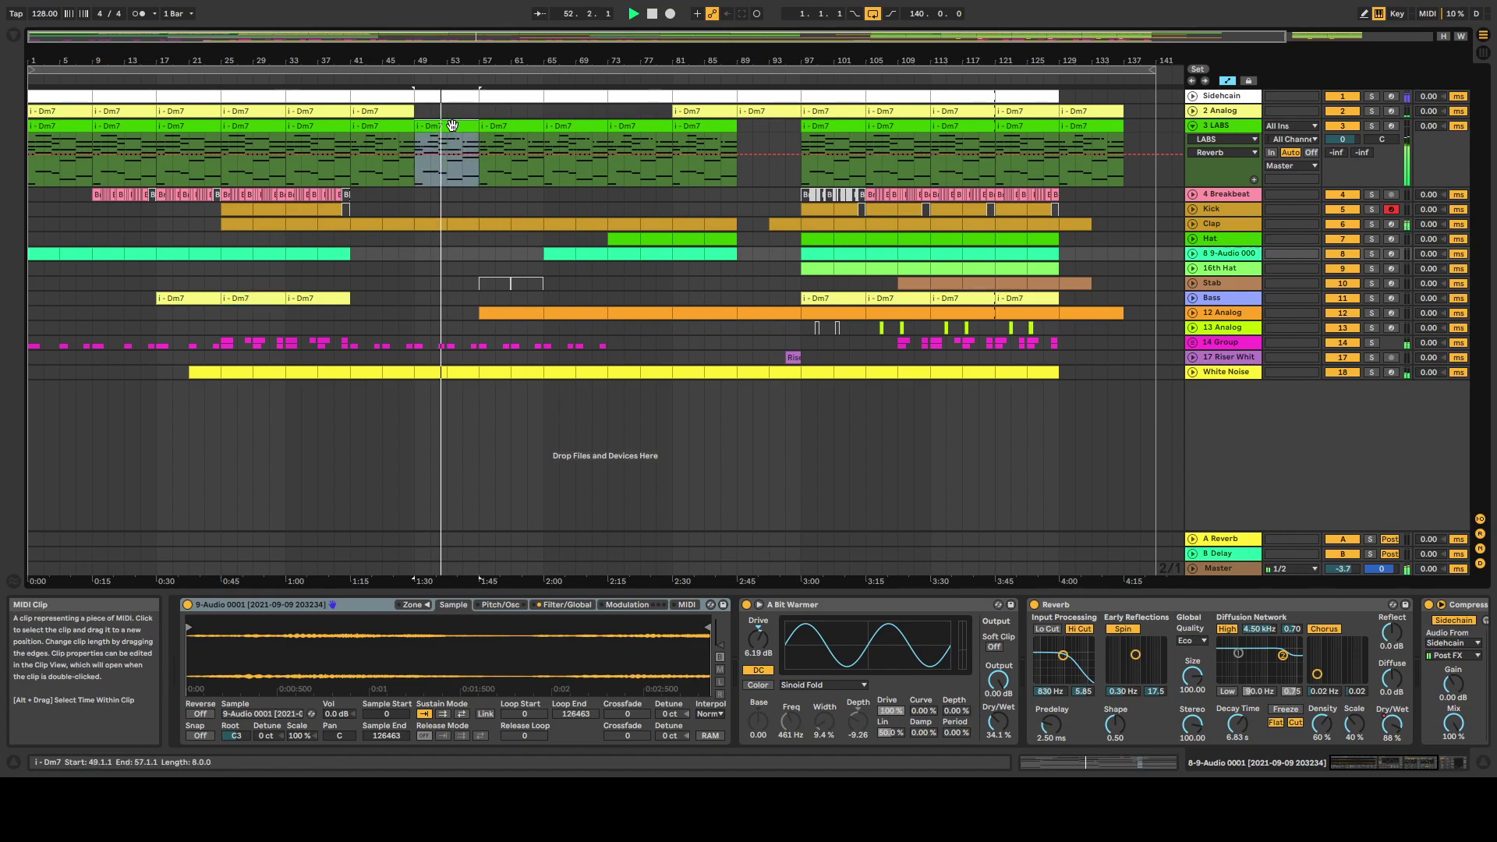
double_click(452, 125)
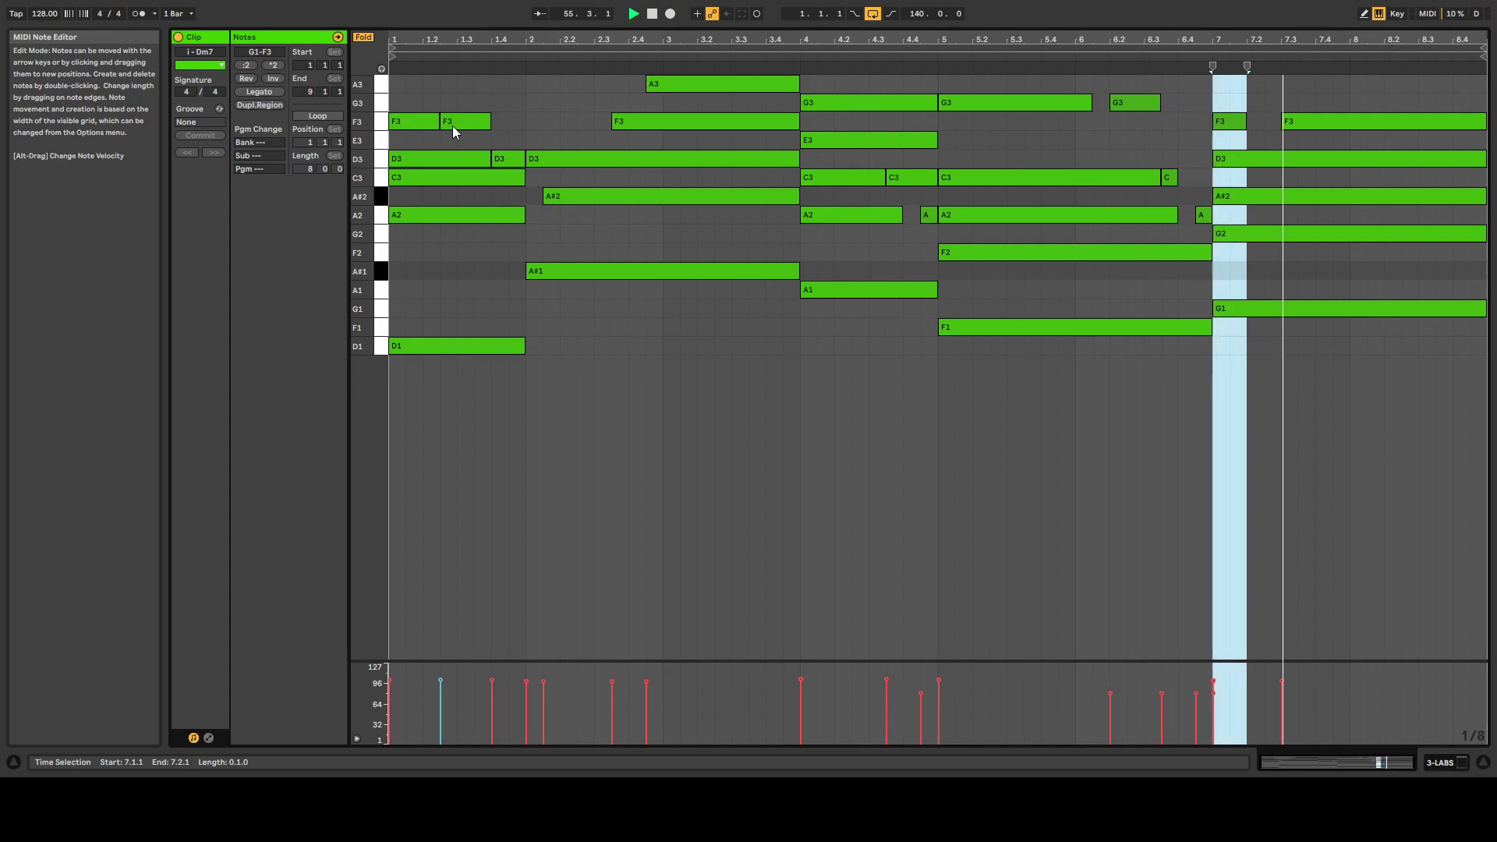
key("shift+Tab")
double_click(484, 129)
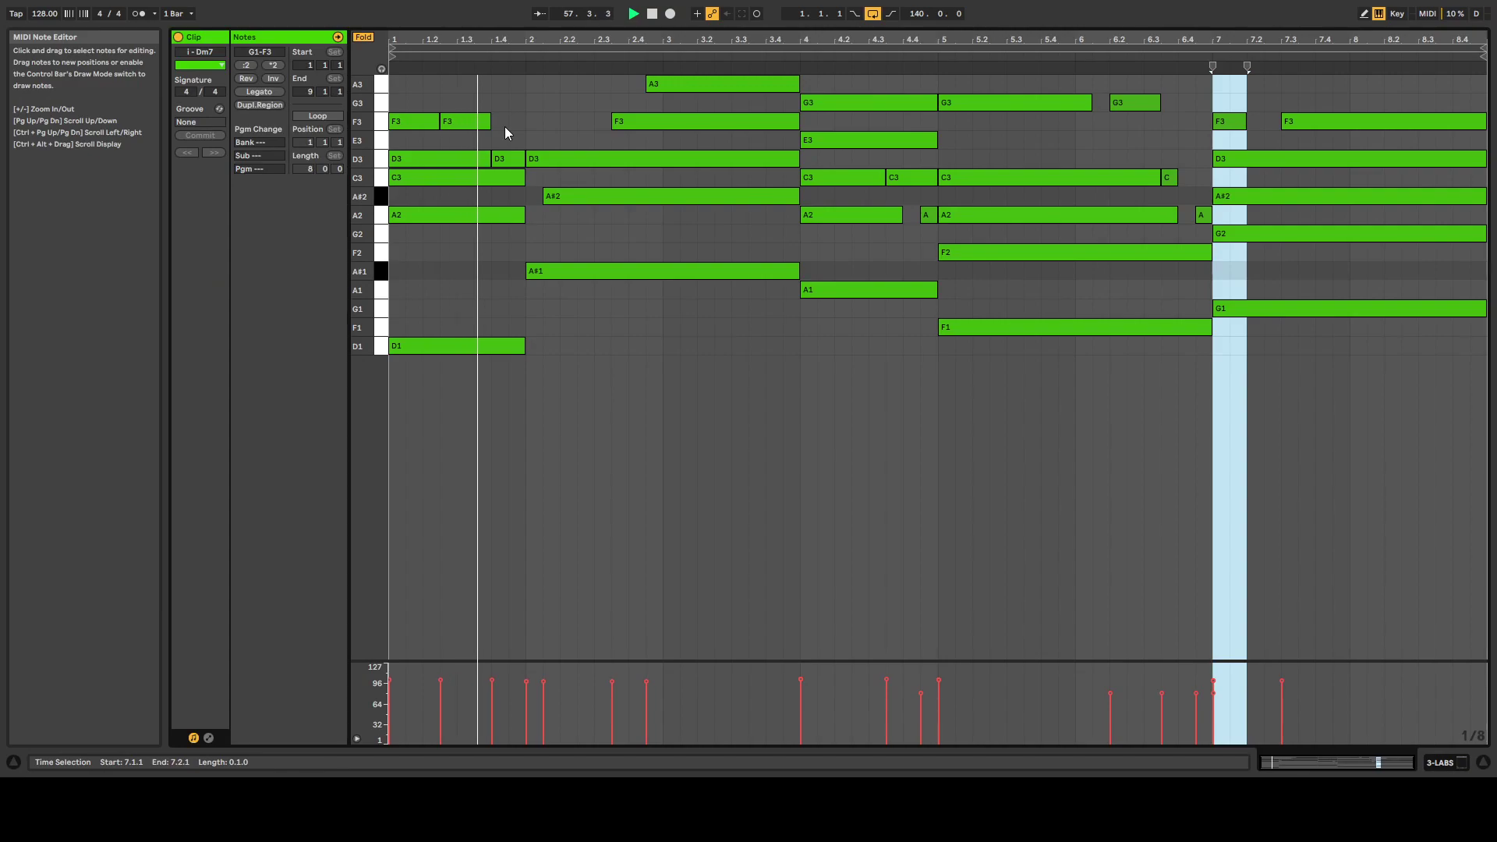
key("shift+Tab")
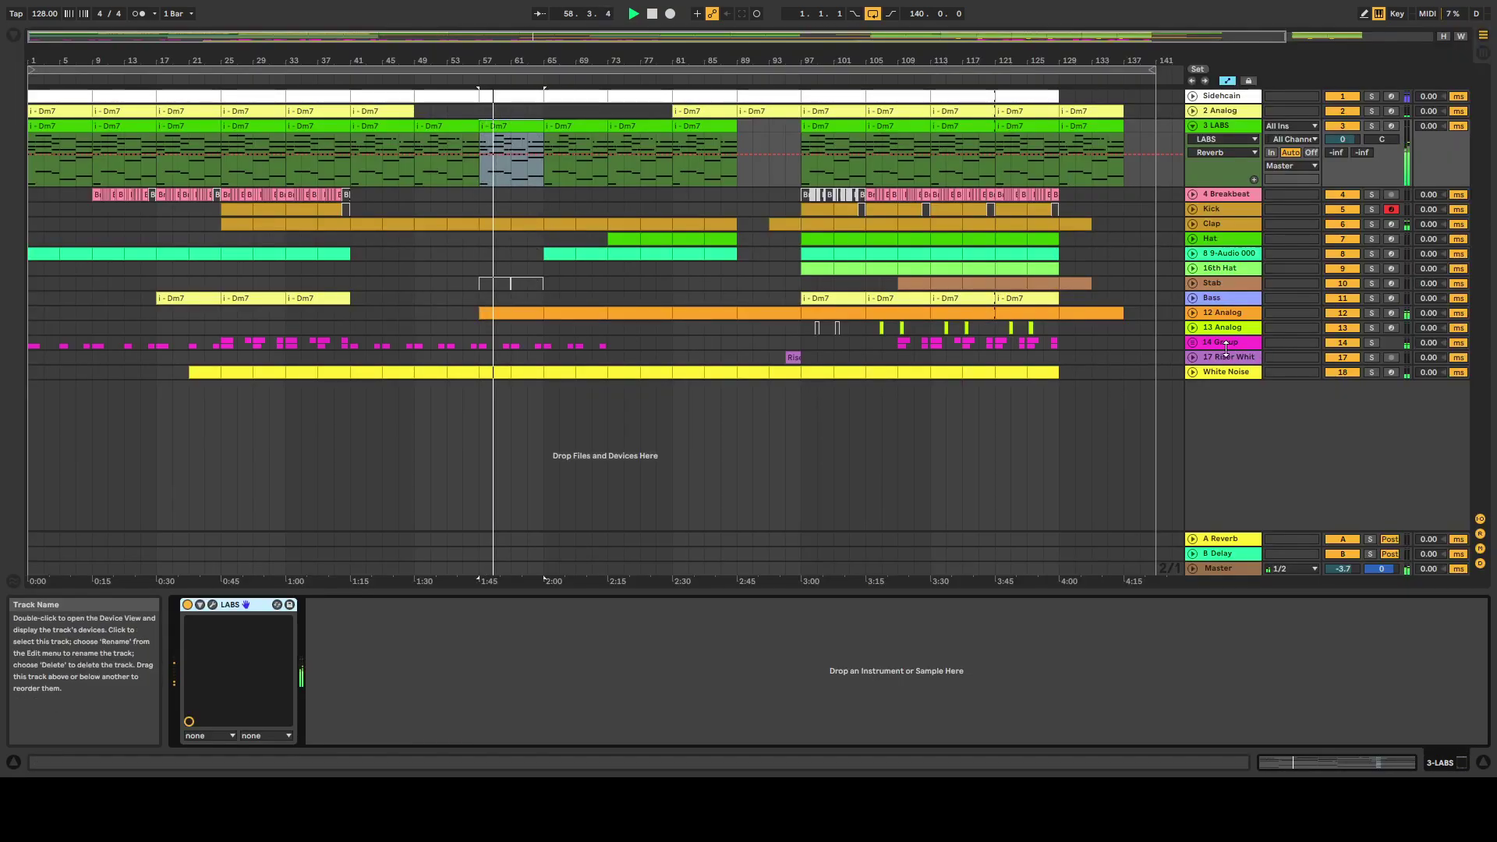
- Review the Reverb and EQ Eight on the 16 Cymatics vocal track inside the 14 Group, then collapse the group
left_click(1193, 343)
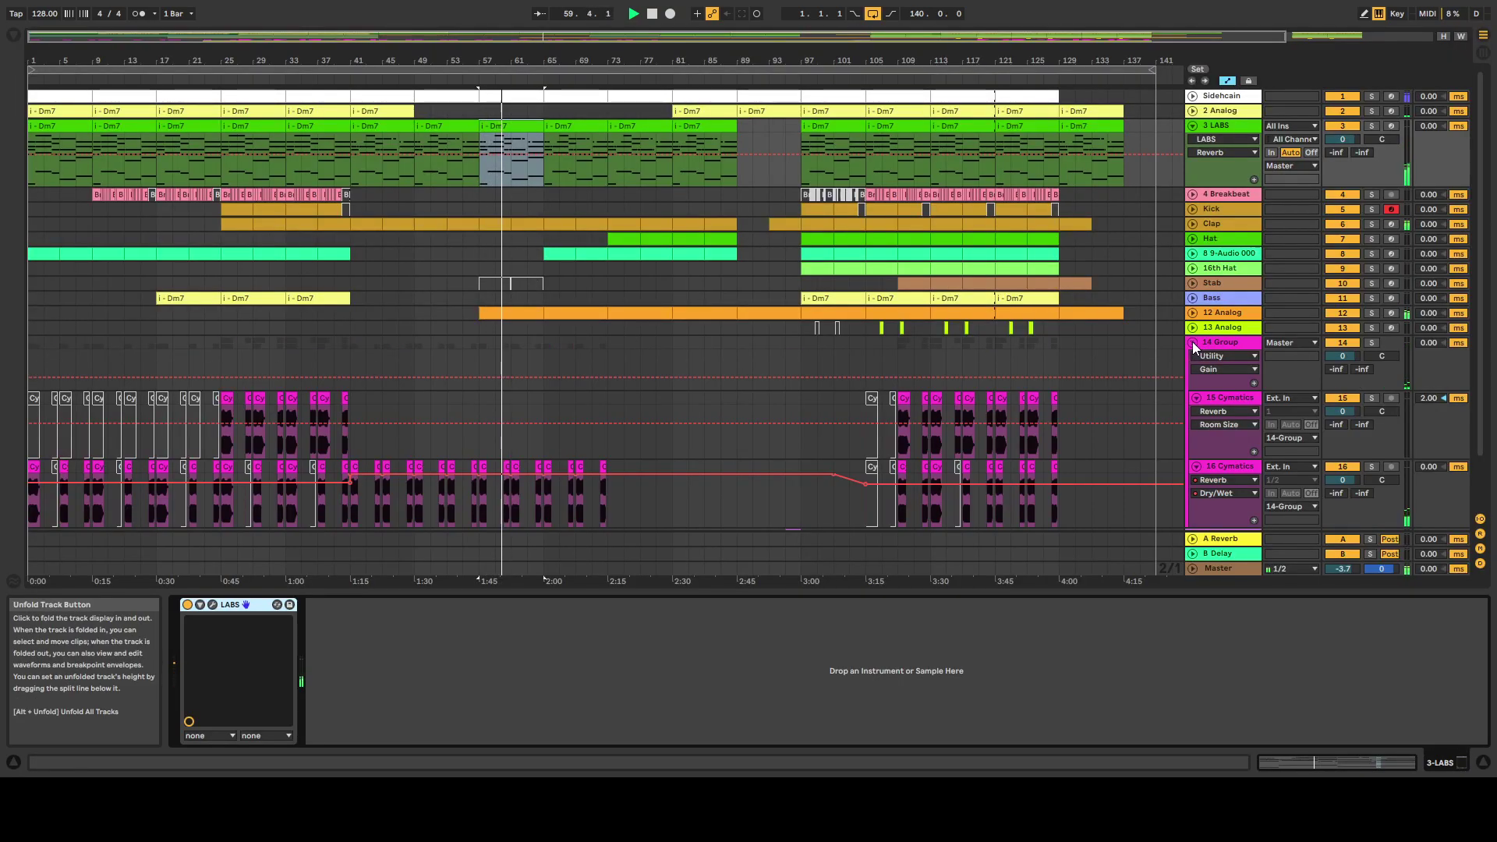
scroll(1197, 366, "down", 2)
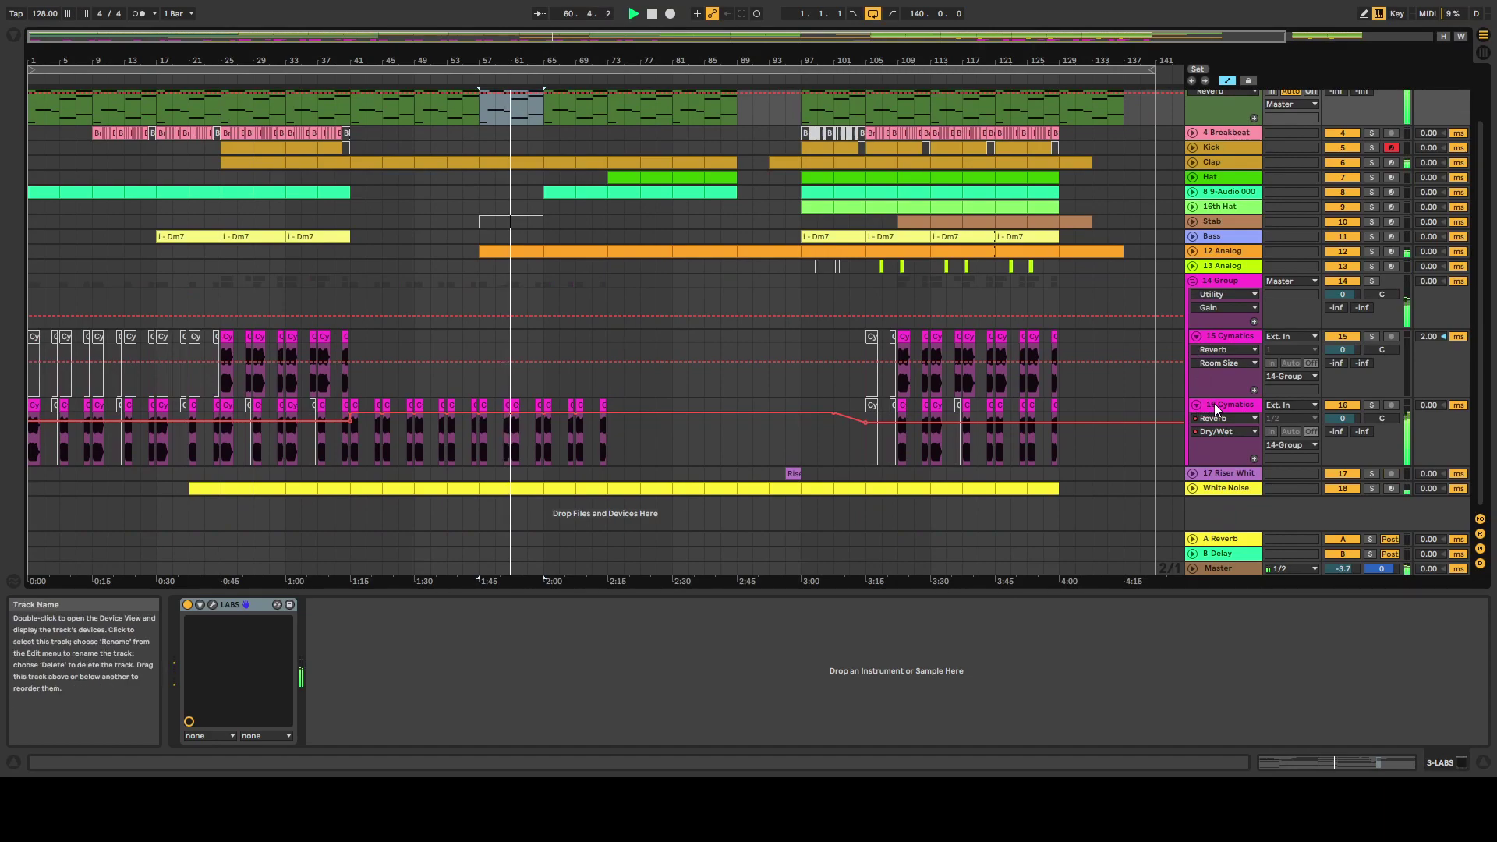
left_click(1214, 403)
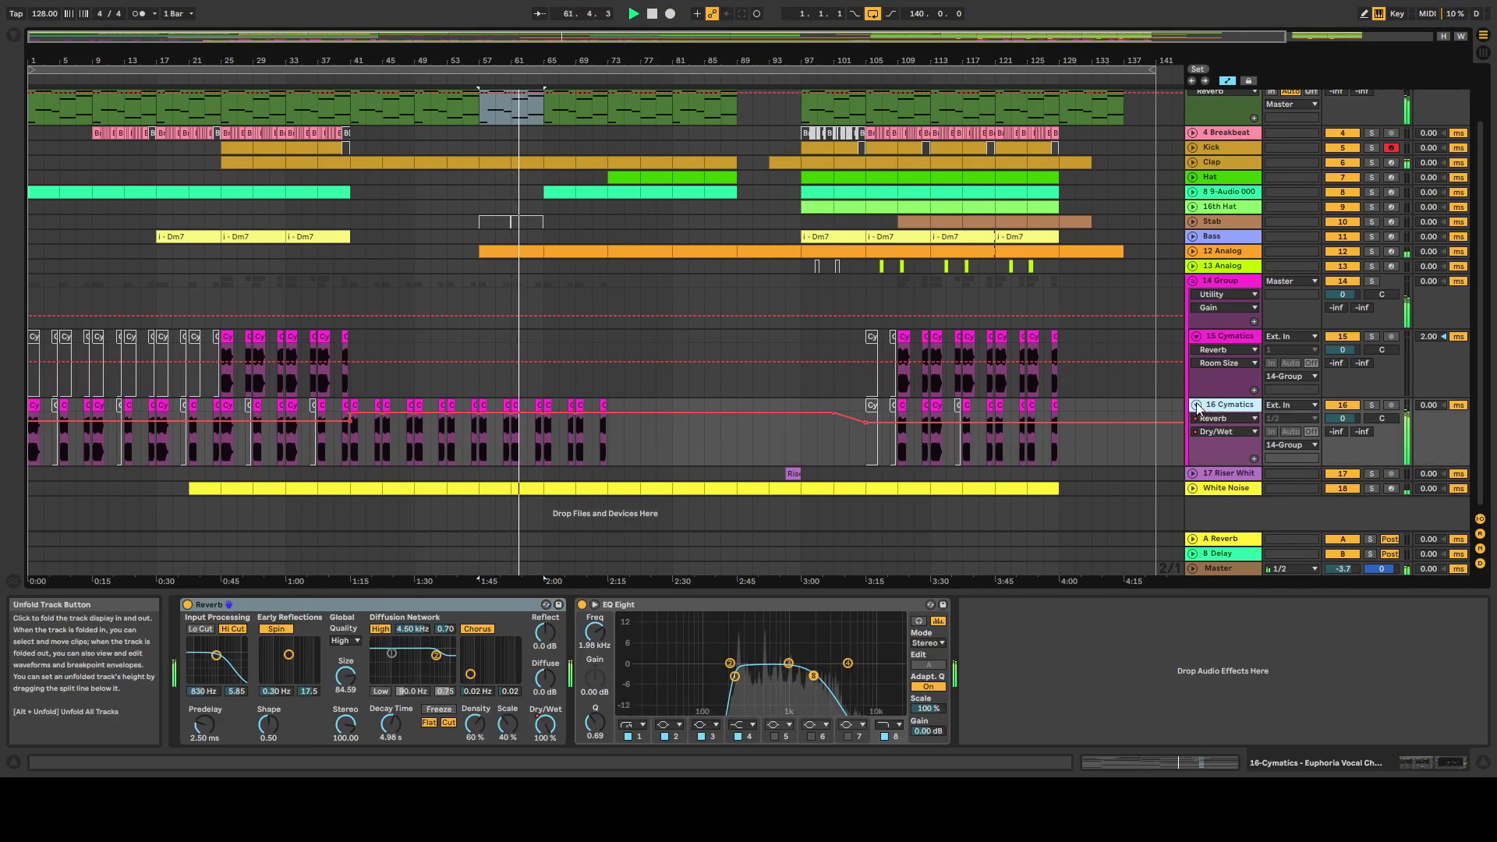
left_click(1196, 404)
left_click(1193, 280)
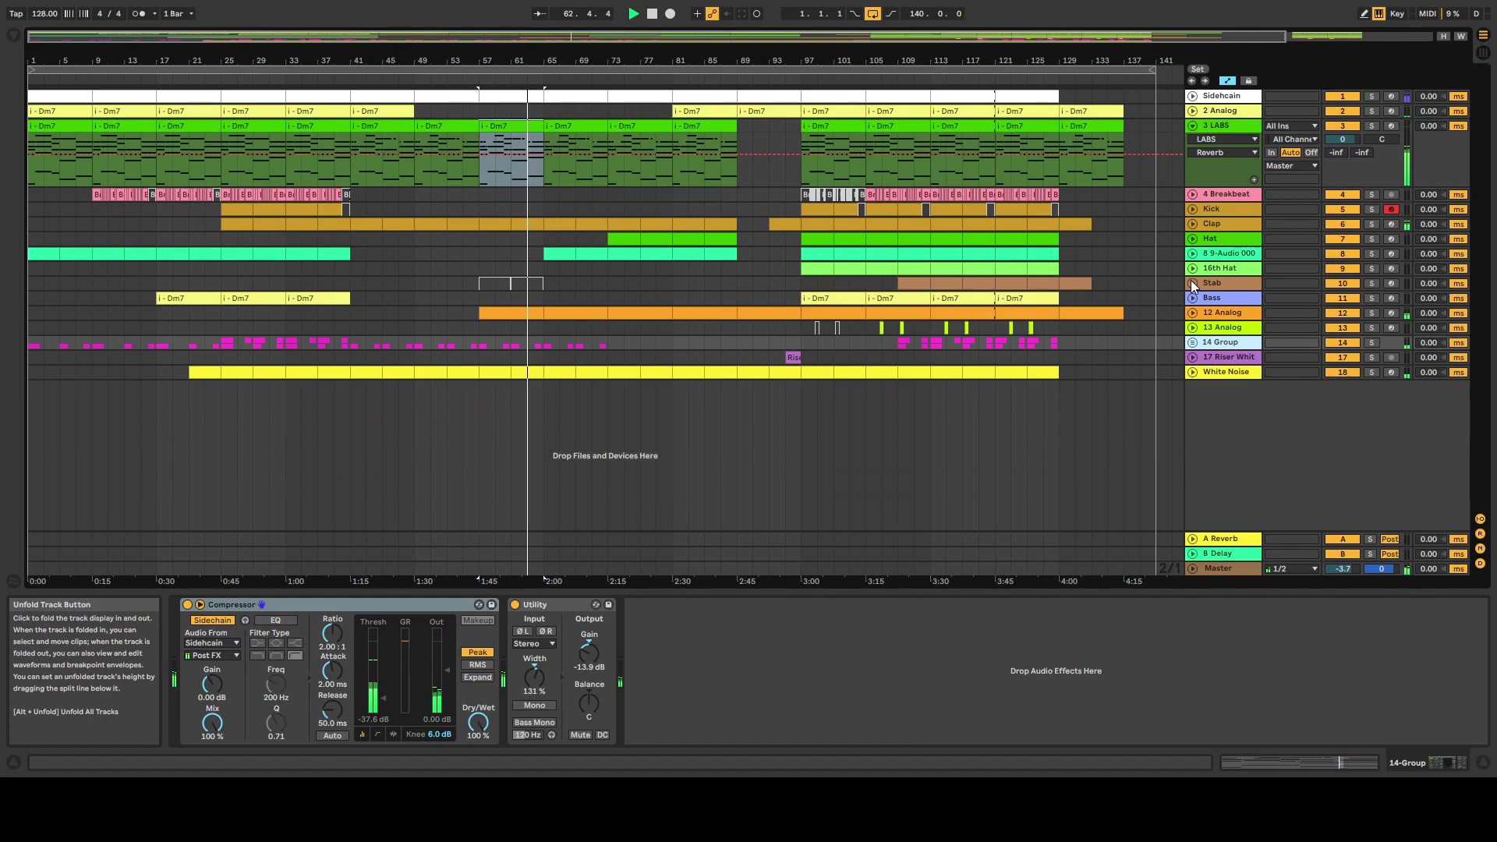
- Examine the 12 Analog track's filter automation, devices and the notes of its clip at bar 65, then fold the track
left_click(1193, 314)
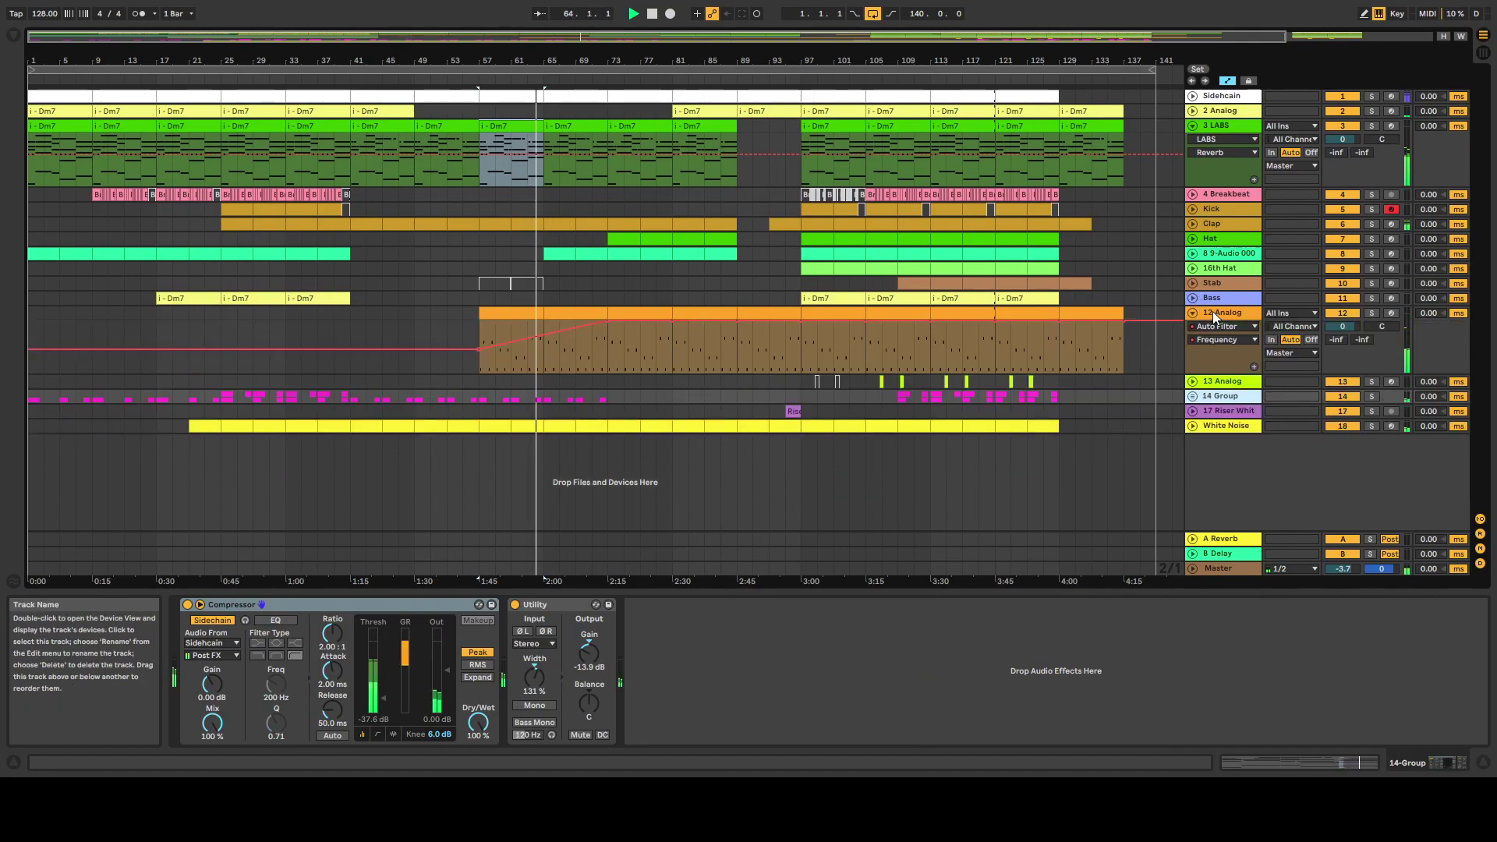
left_click(1213, 311)
left_click_drag(1368, 761, 1323, 758)
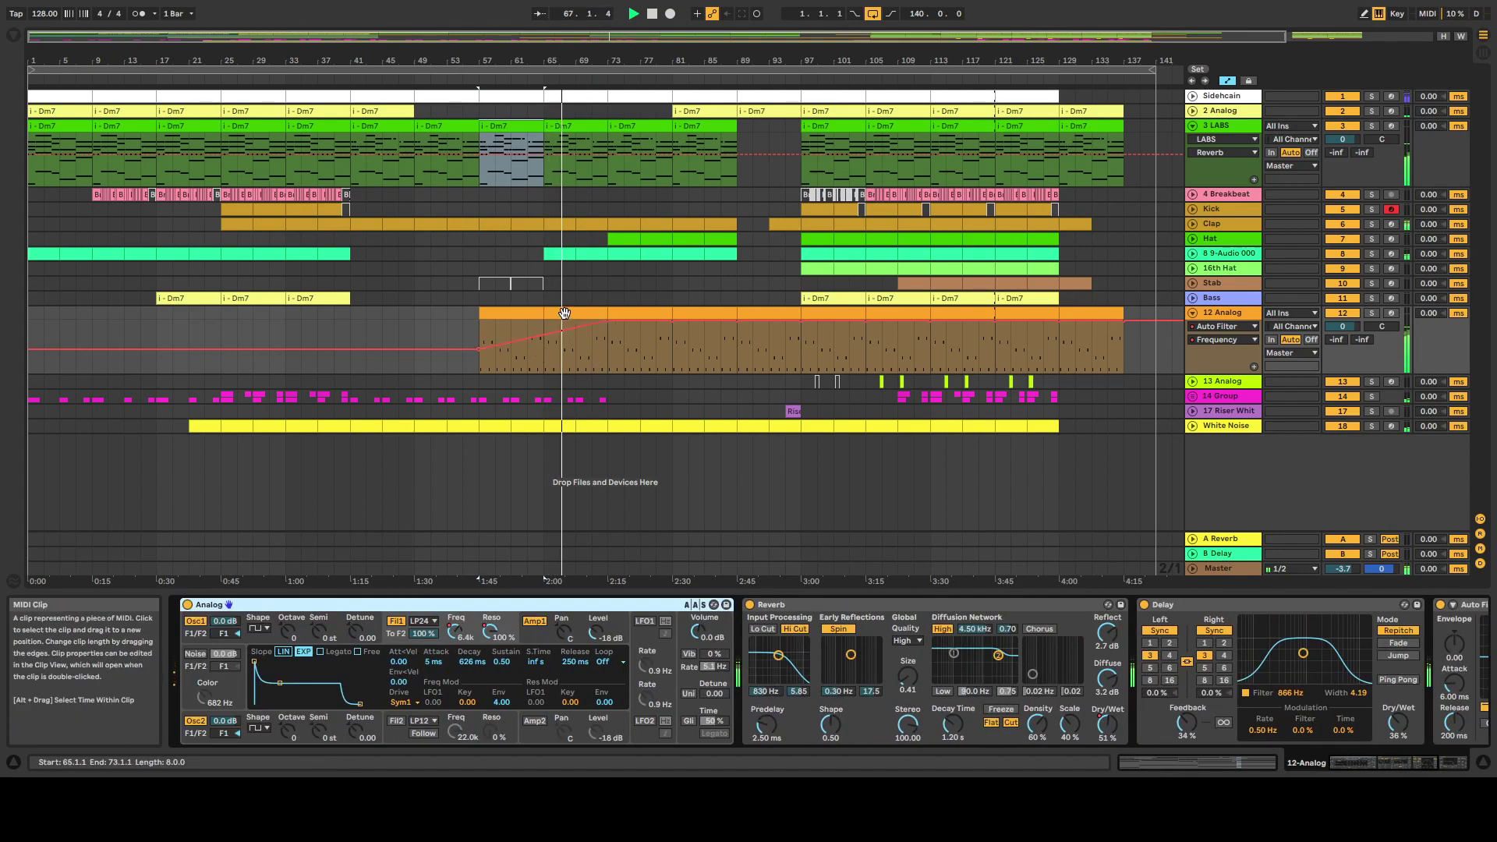
key("ctrl+alt+e")
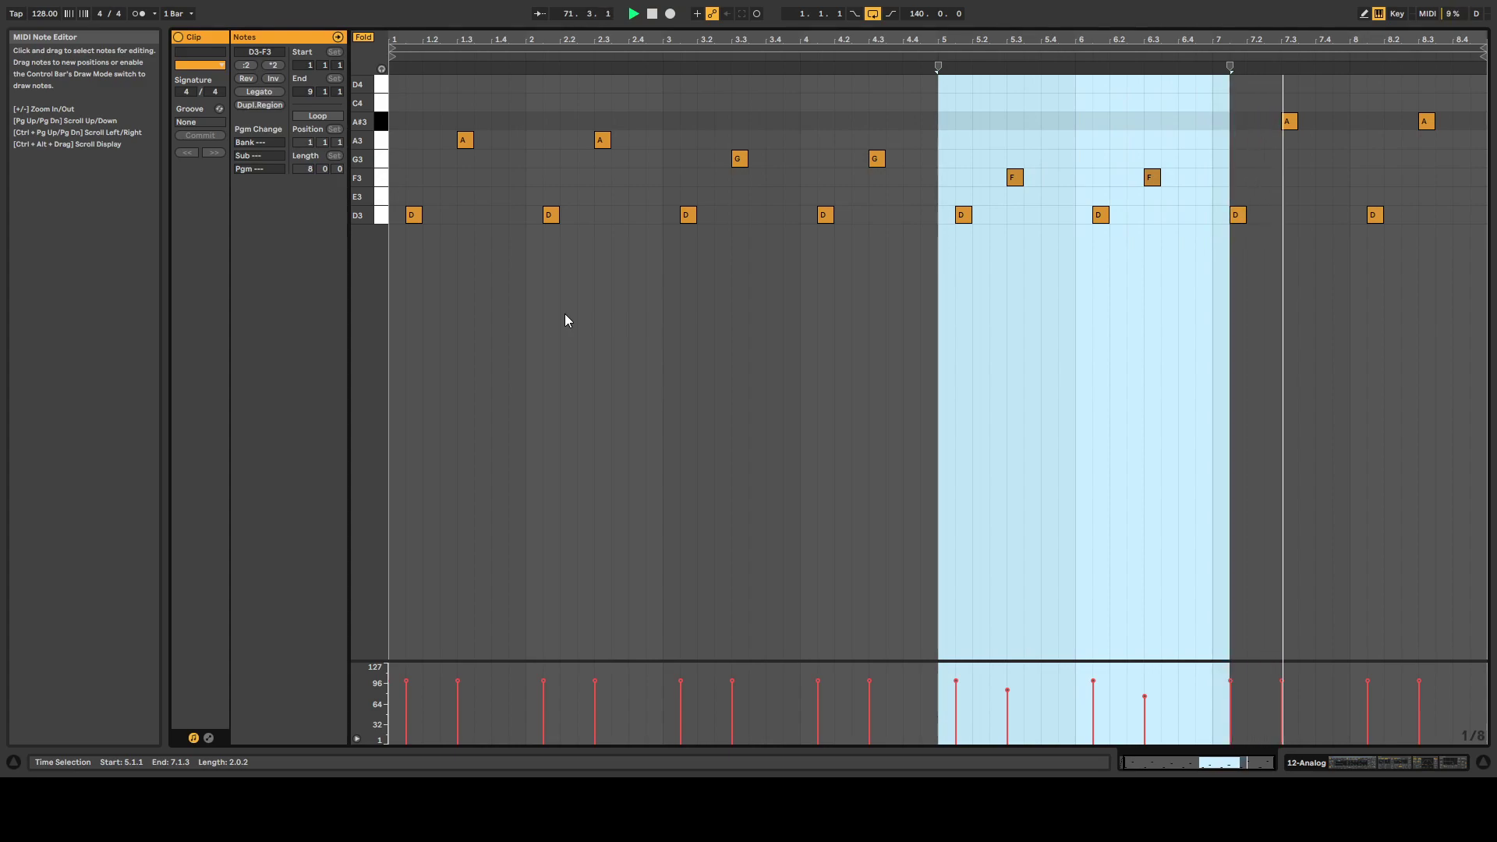
key("Tab")
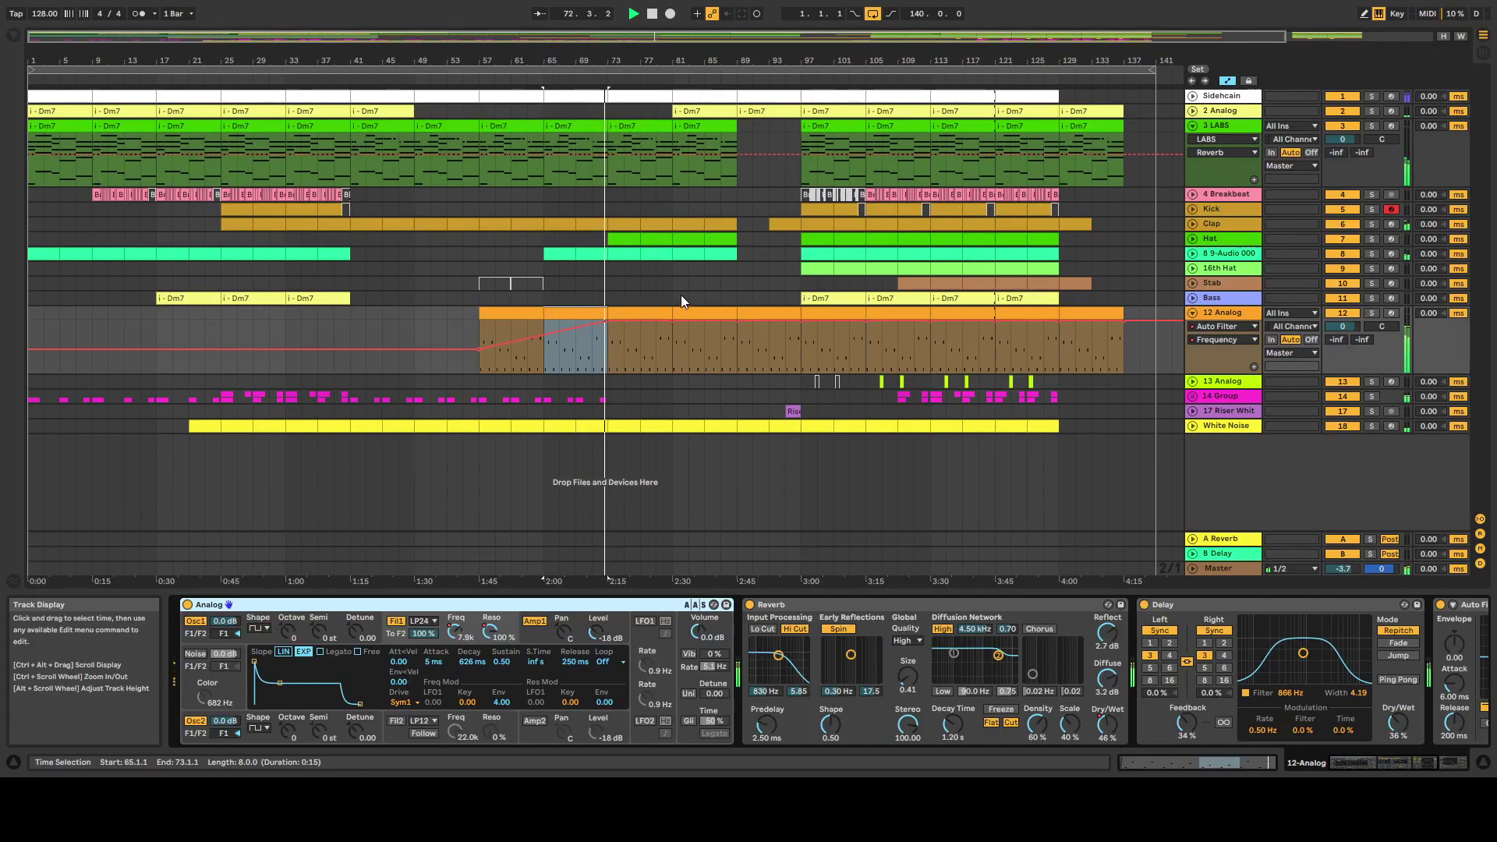
left_click(1193, 313)
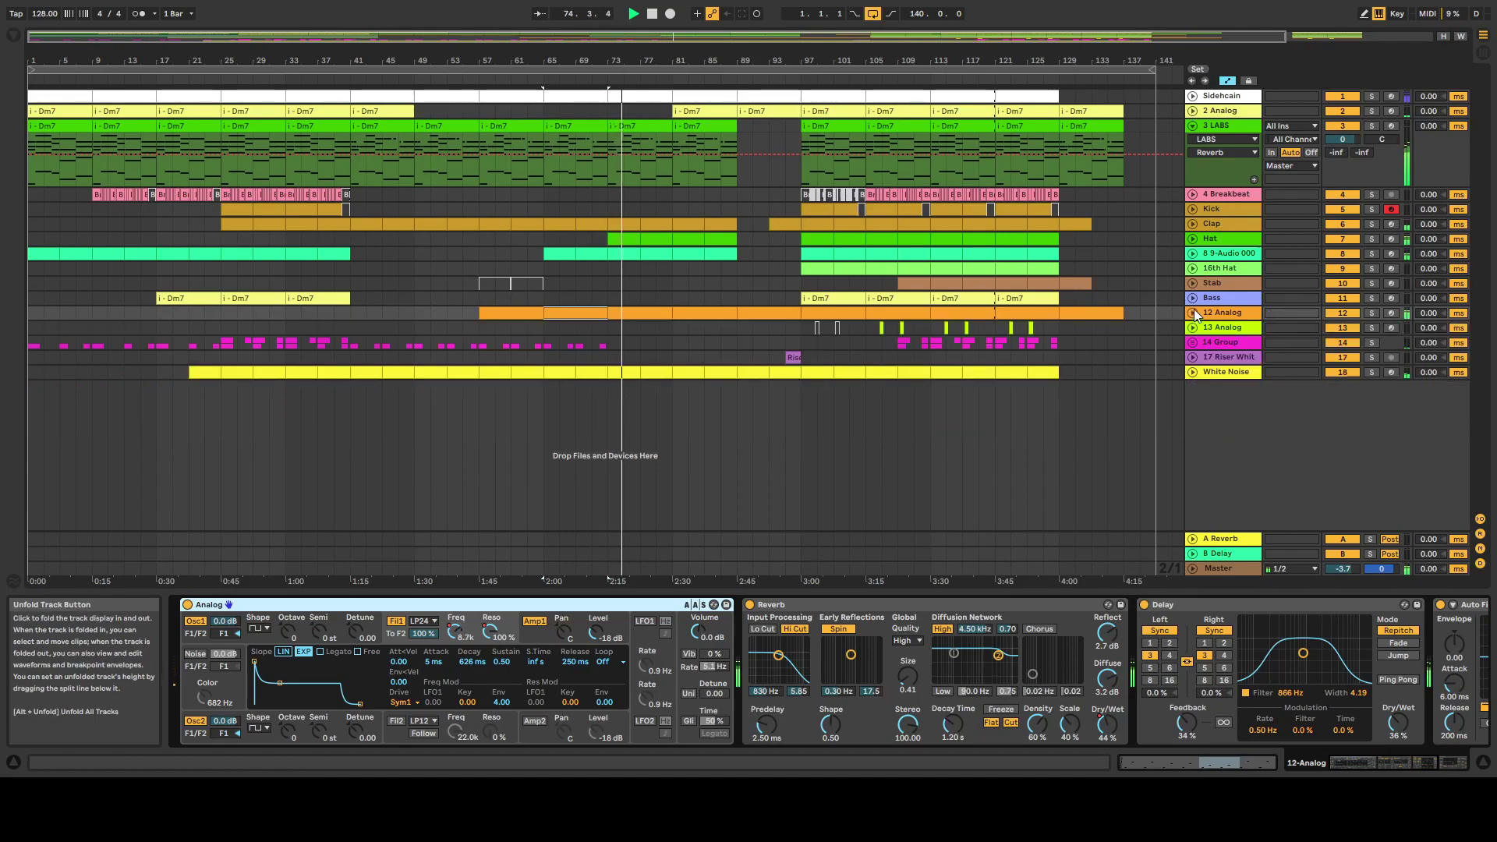
- Unfold the Hat track and open its clip at bar 73 to examine the hi-hat pattern
left_click(1191, 239)
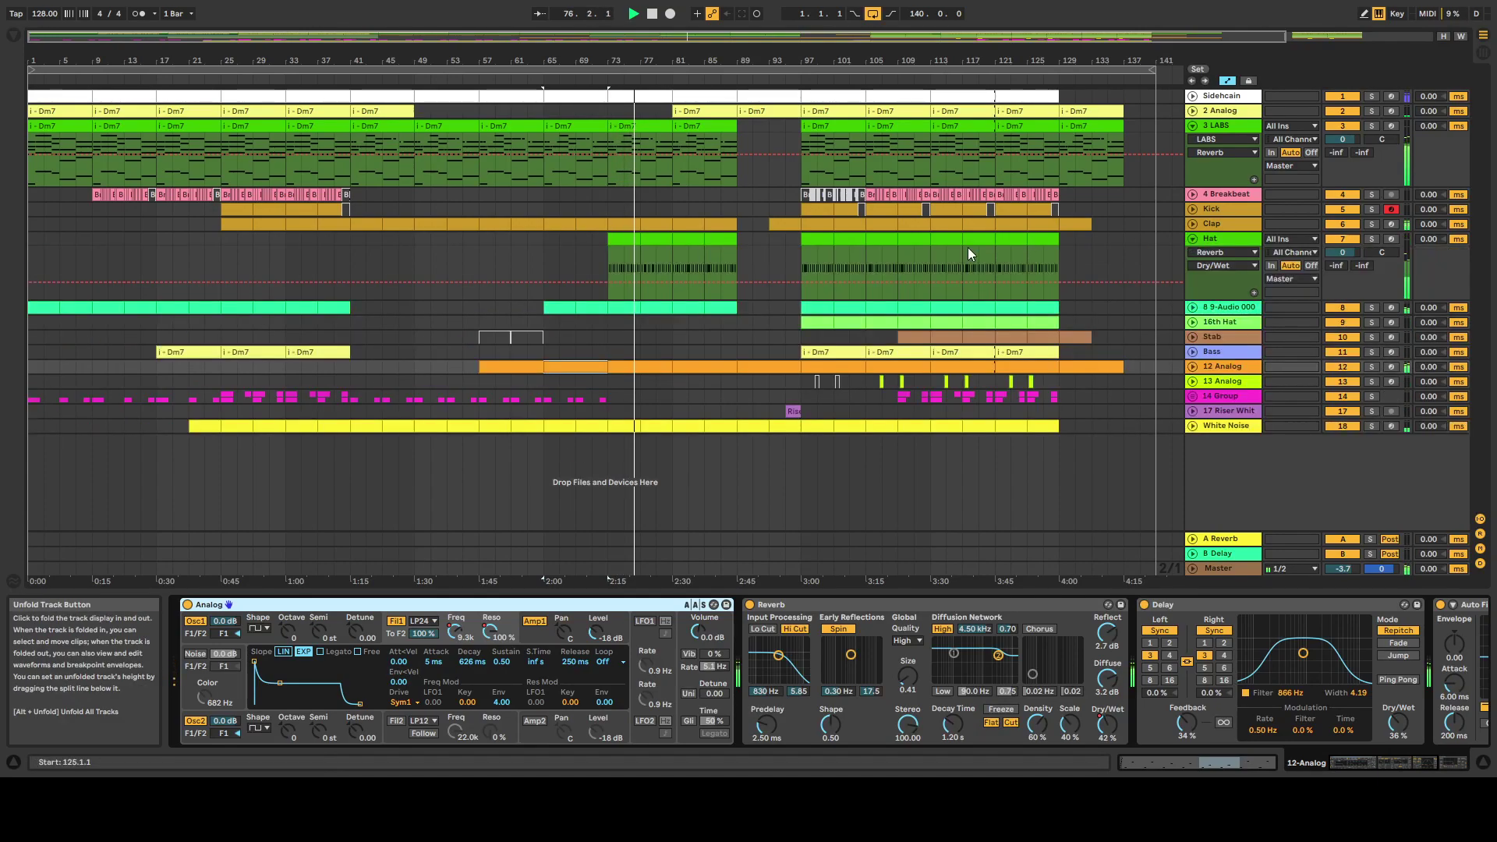
double_click(632, 241)
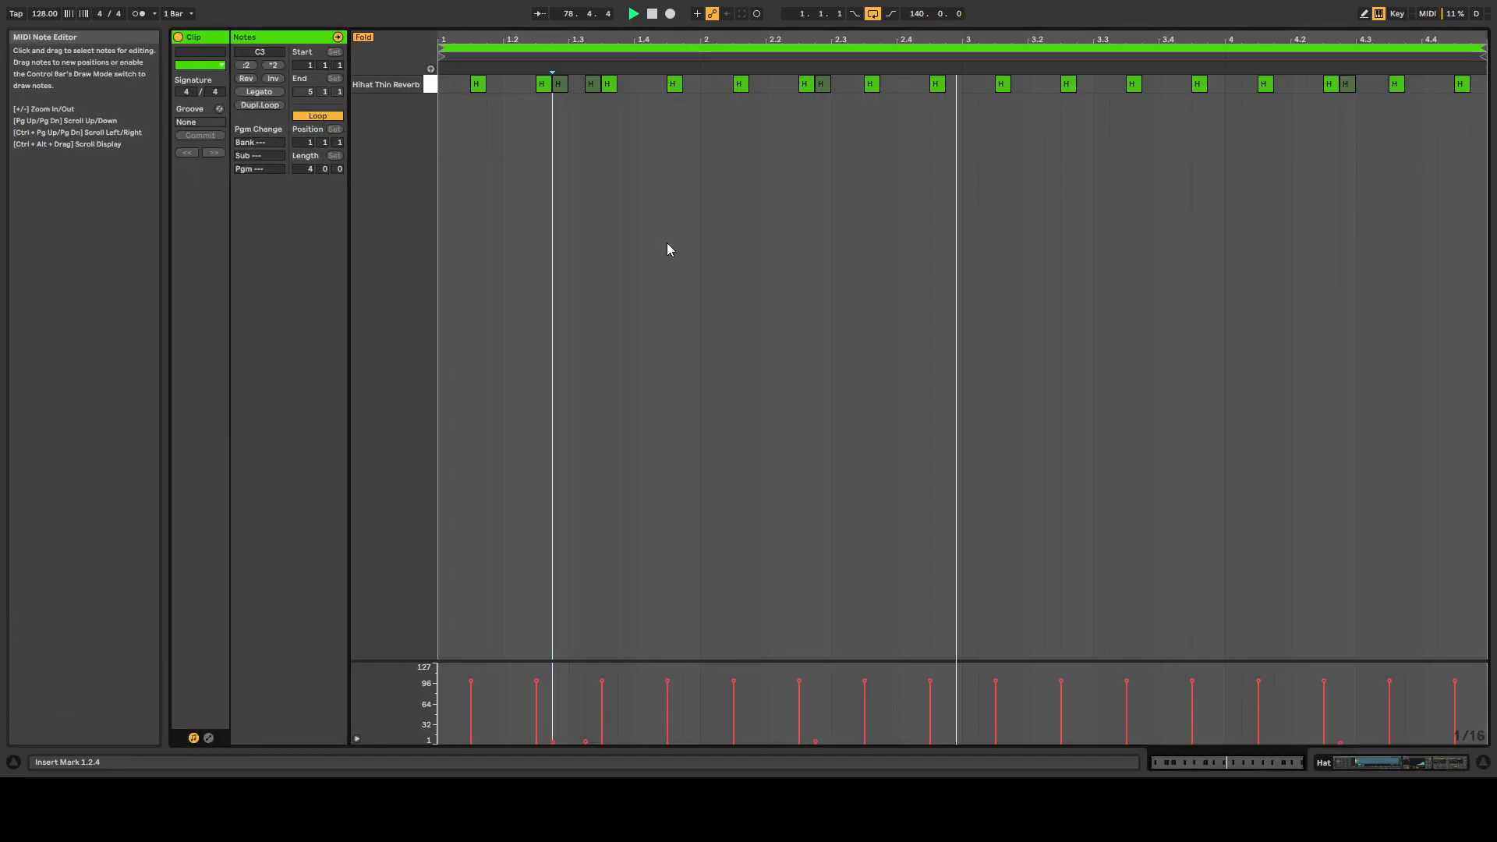
- Review the sampler, A Bit Warmer and Reverb on the 8 9-Audio track, then fold it and the Hat track
key("shift+Tab")
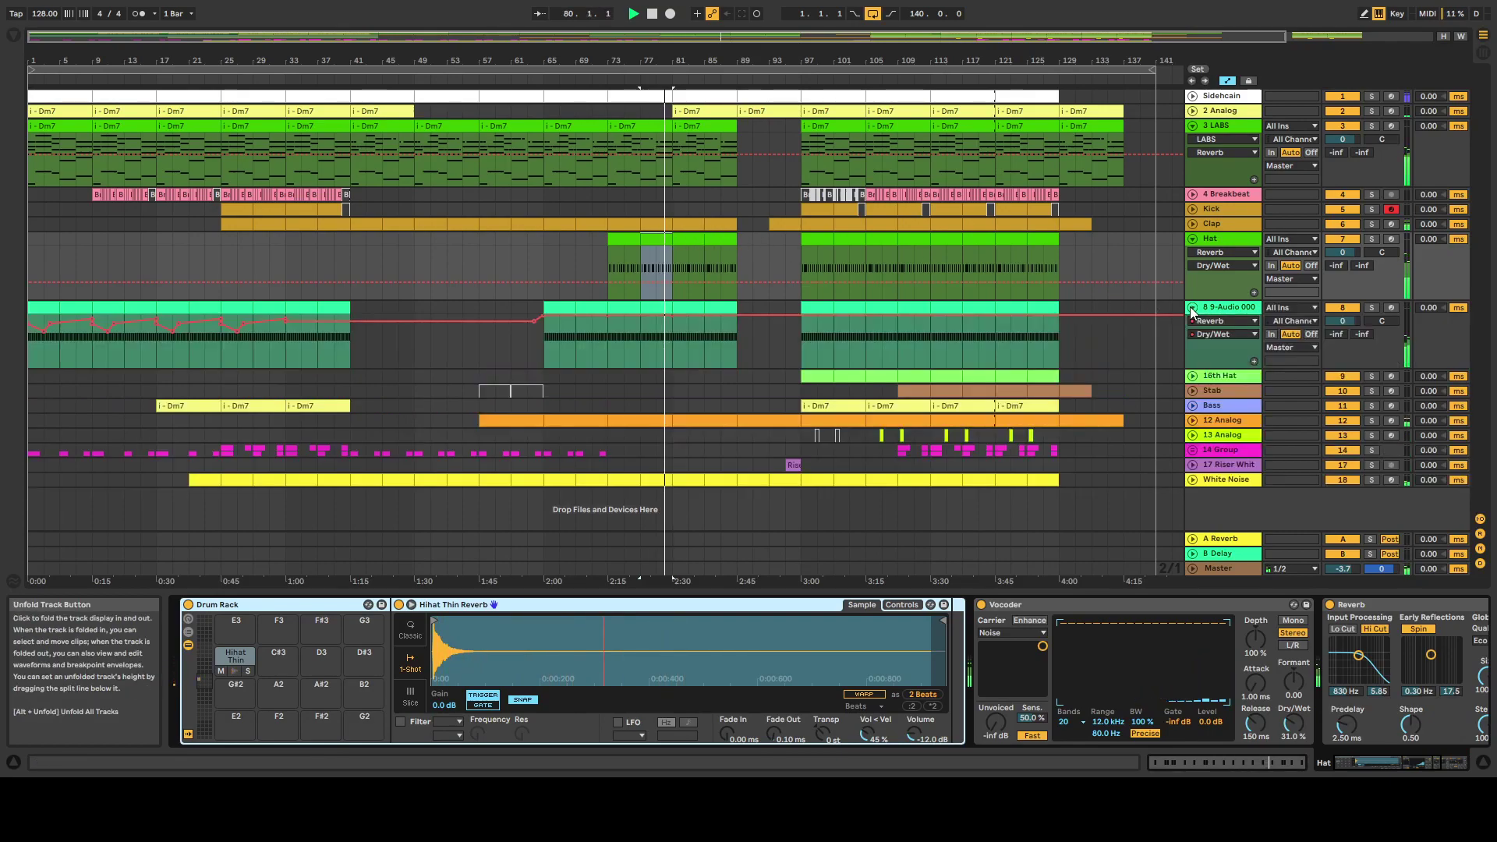
left_click(1207, 308)
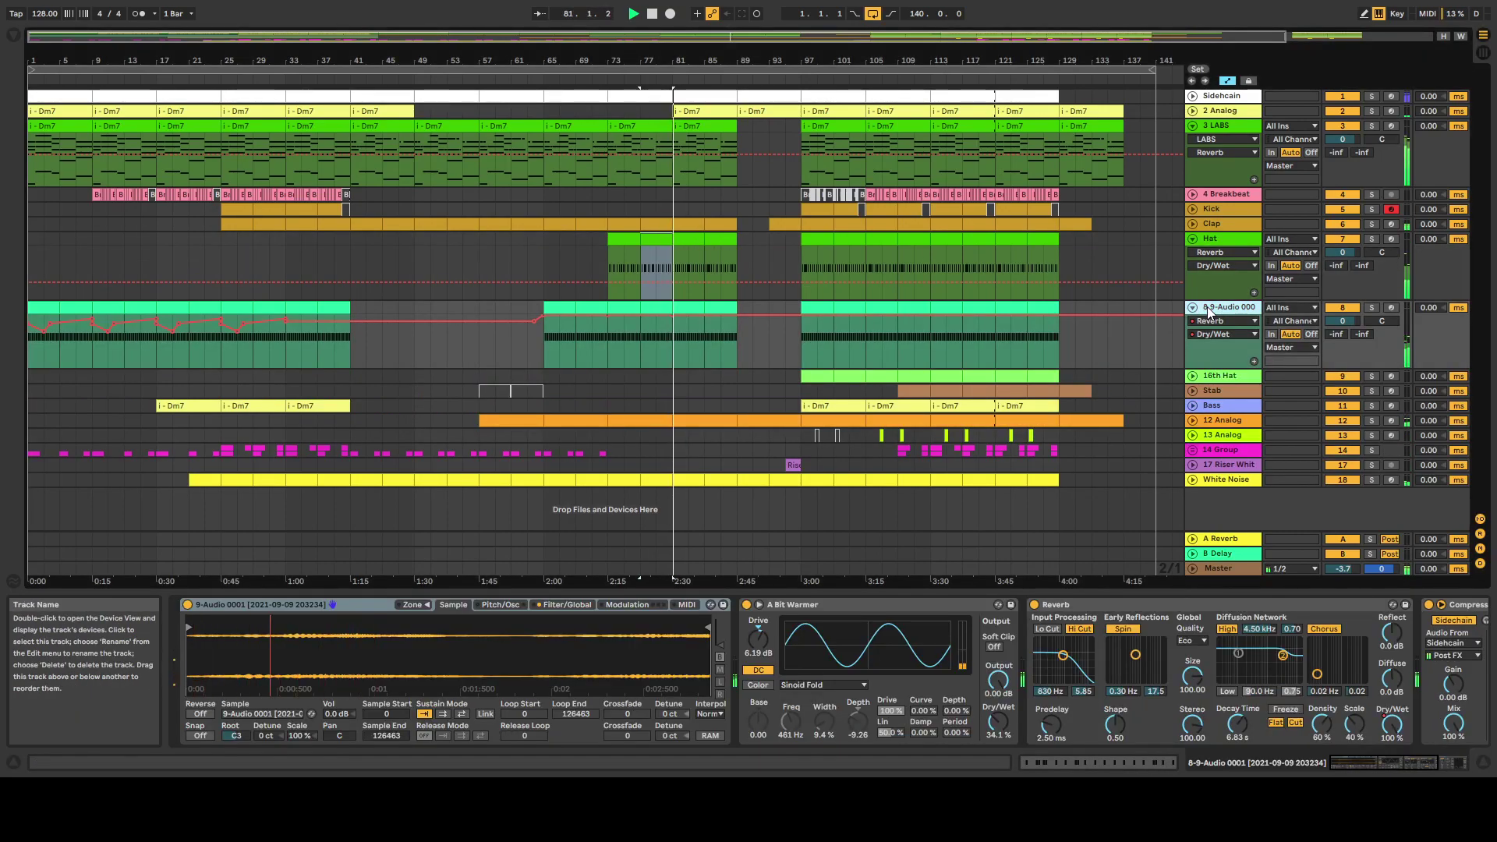
left_click(1192, 307)
left_click(1192, 239)
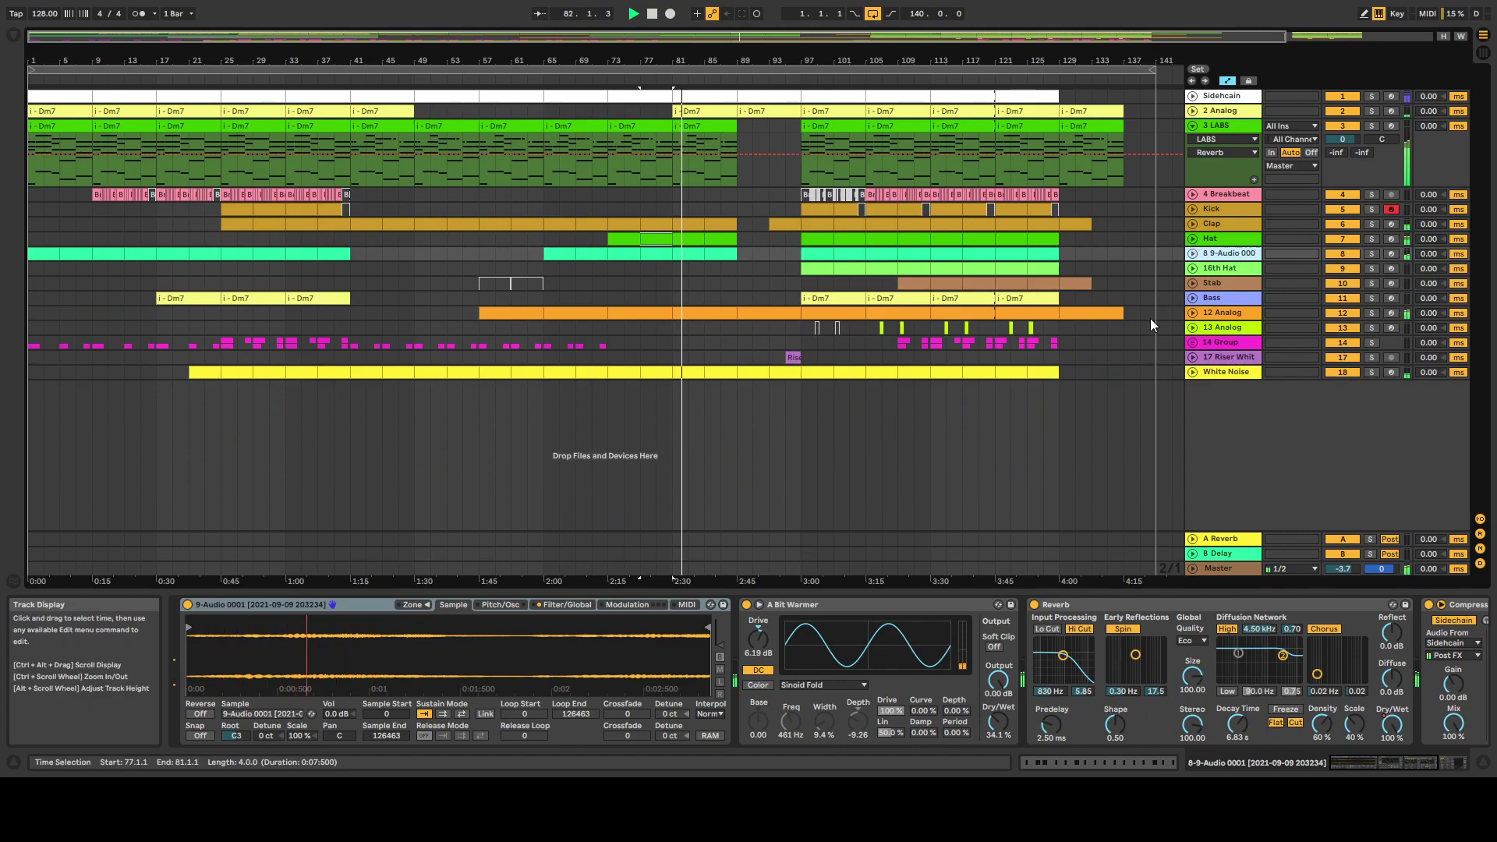
- Examine the 2 Analog track's filter frequency and reverb automation, then fold it and the 3 LABS track
left_click(1192, 112)
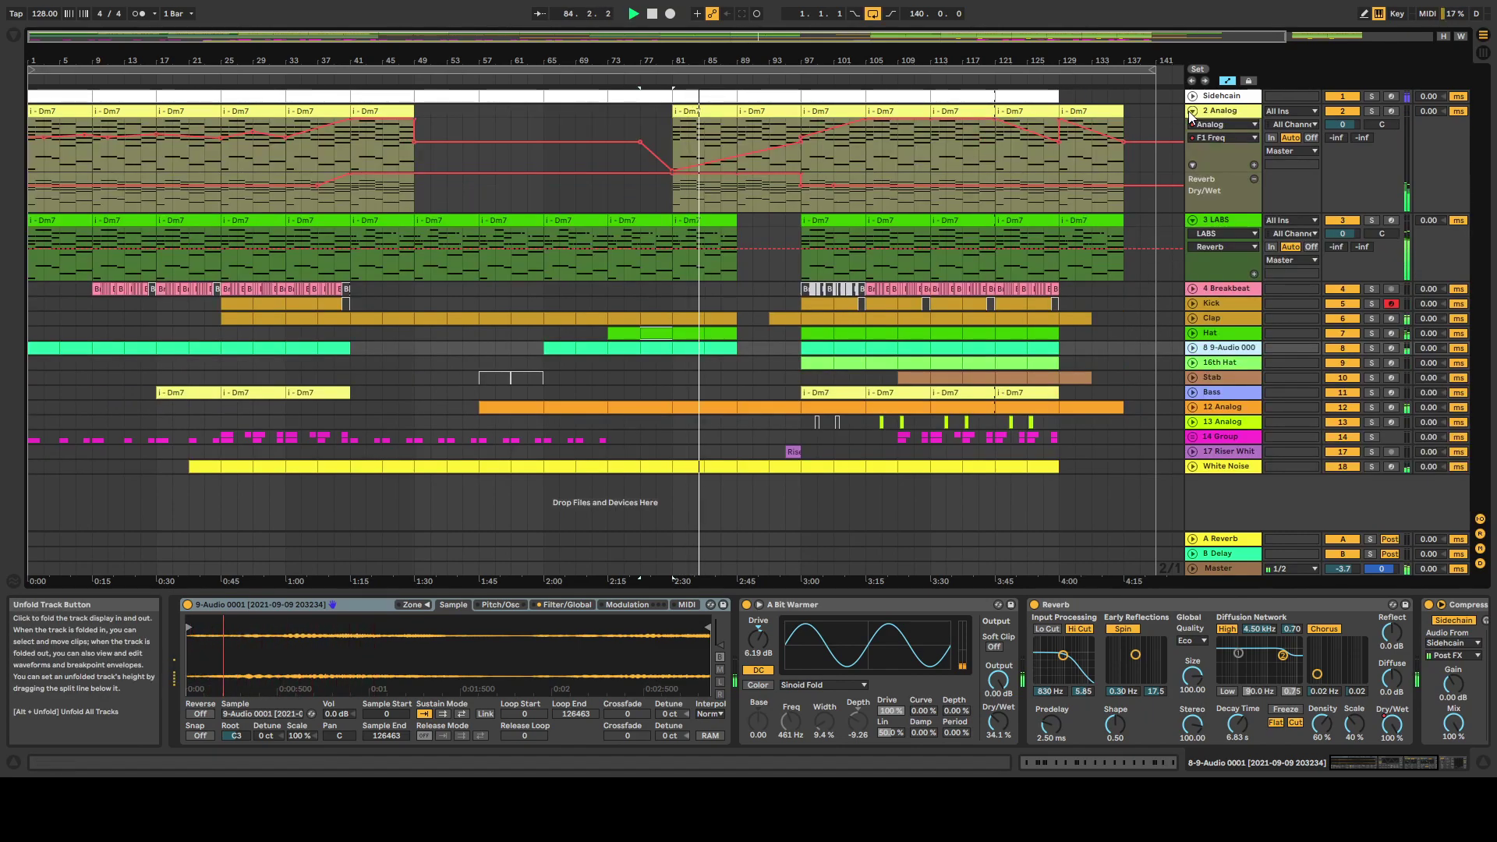
left_click(1192, 111)
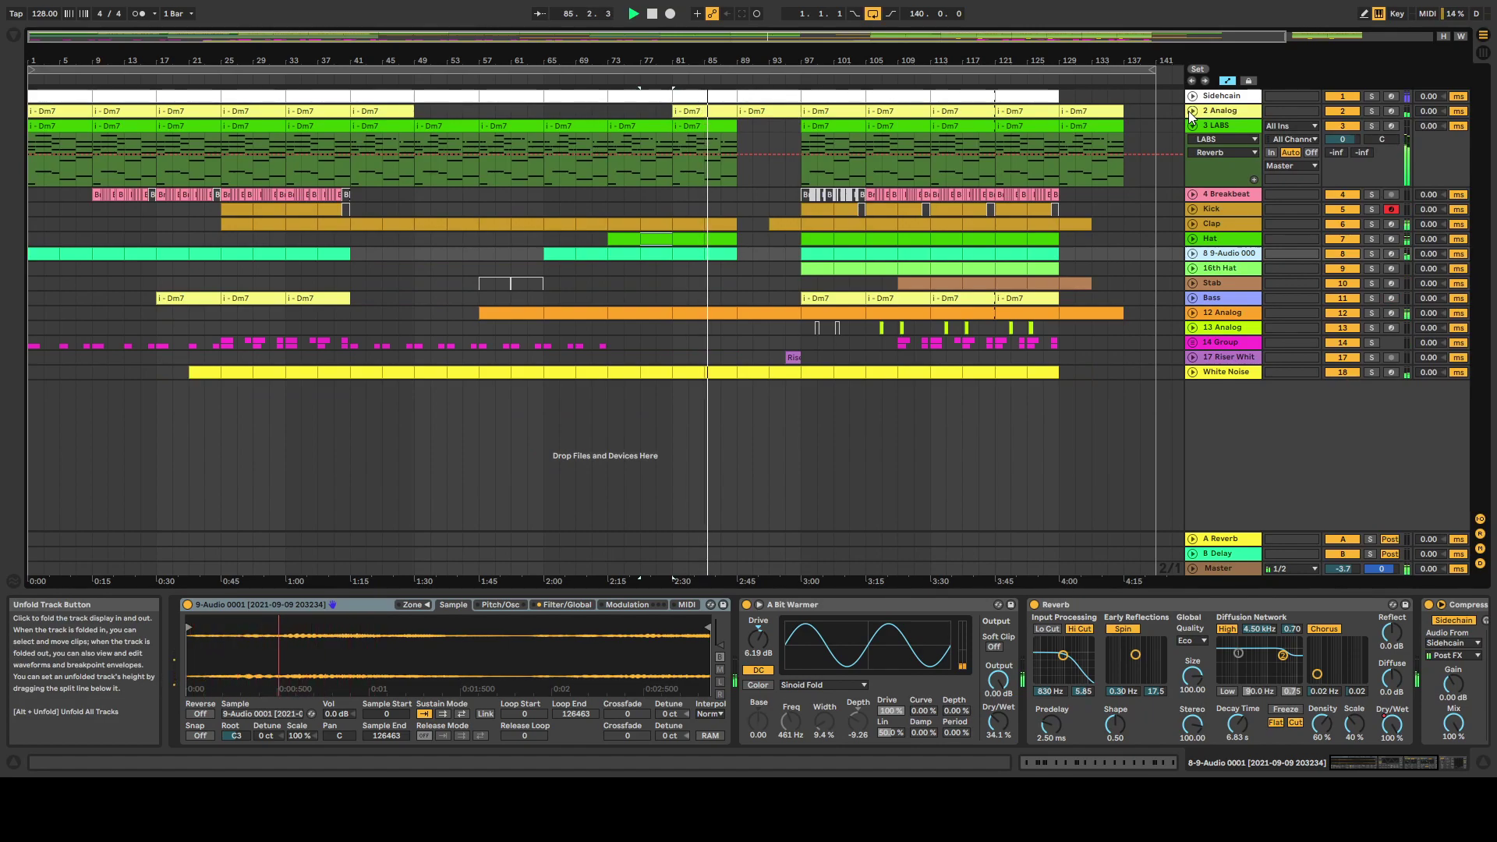
left_click(1192, 126)
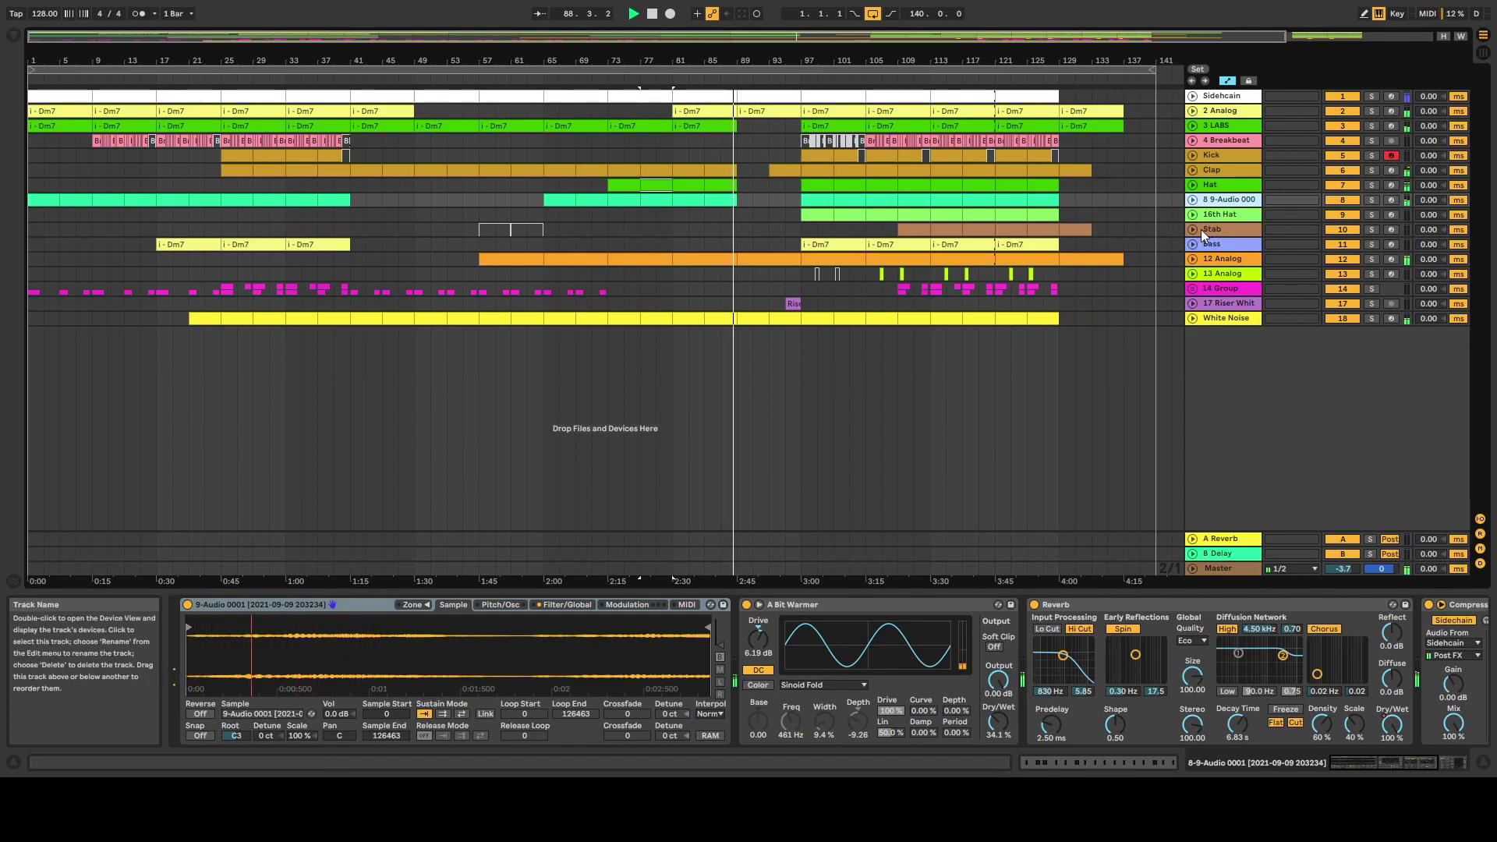
- Unfold the White Noise and 17 Riser tracks to examine their Utility Gain lanes
left_click(1193, 318)
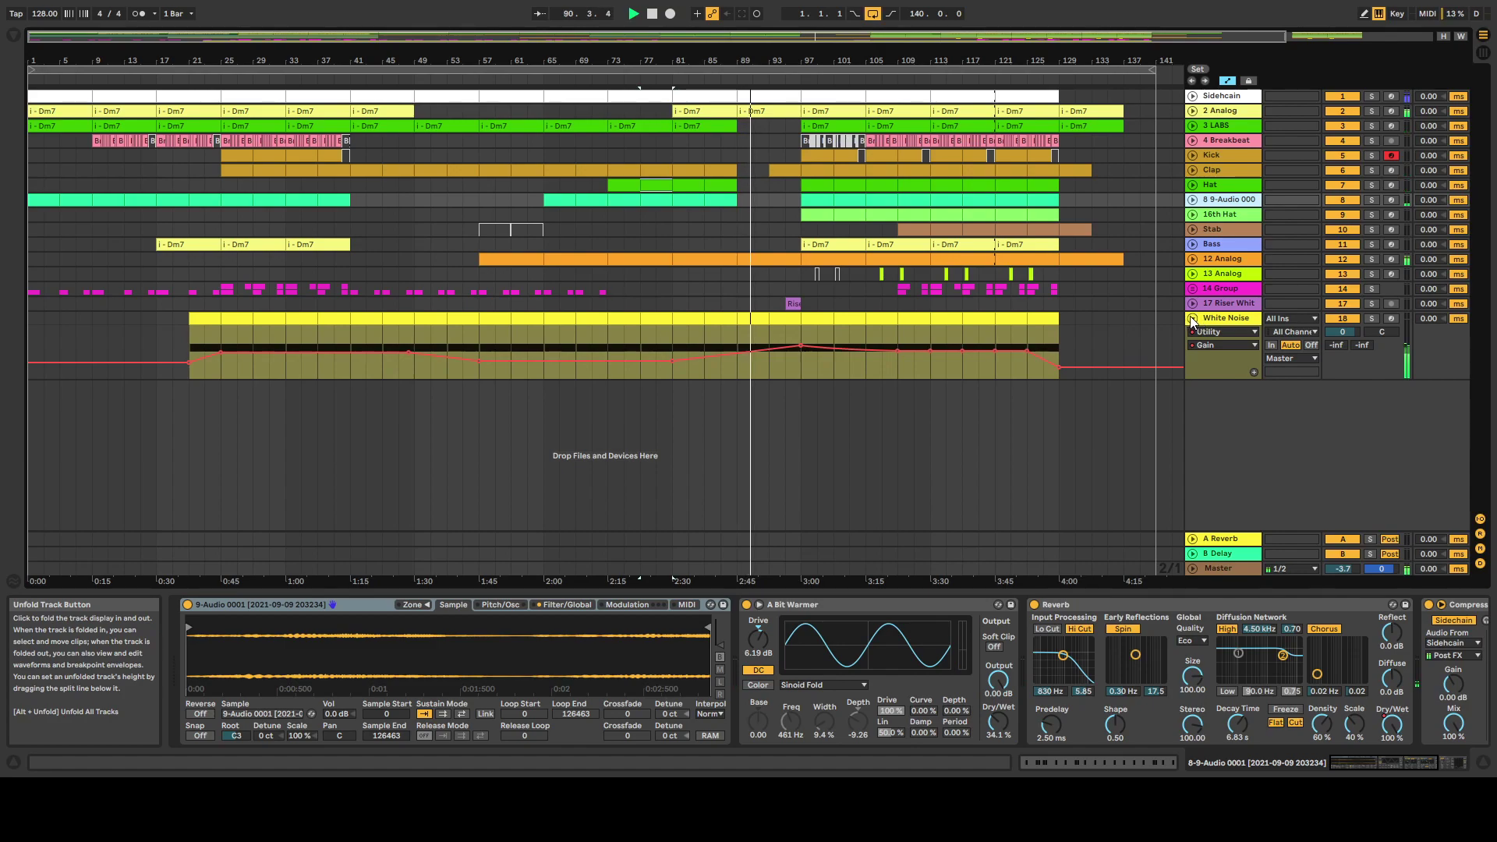
left_click(1192, 304)
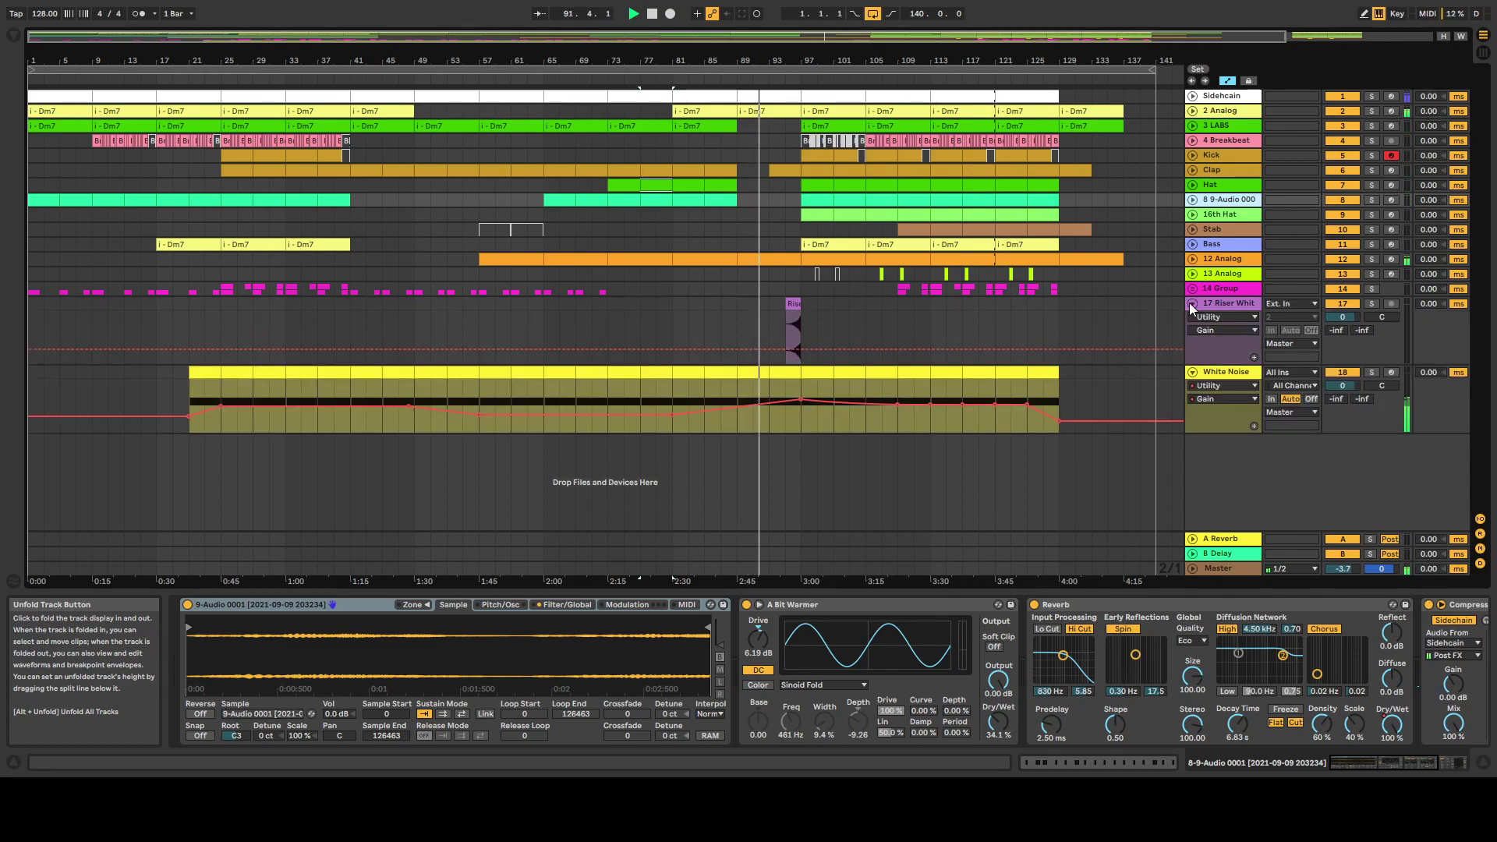
- Examine the notes of the 12 Analog clip at bar 89, then fold the 17 Riser and White Noise tracks
double_click(783, 264)
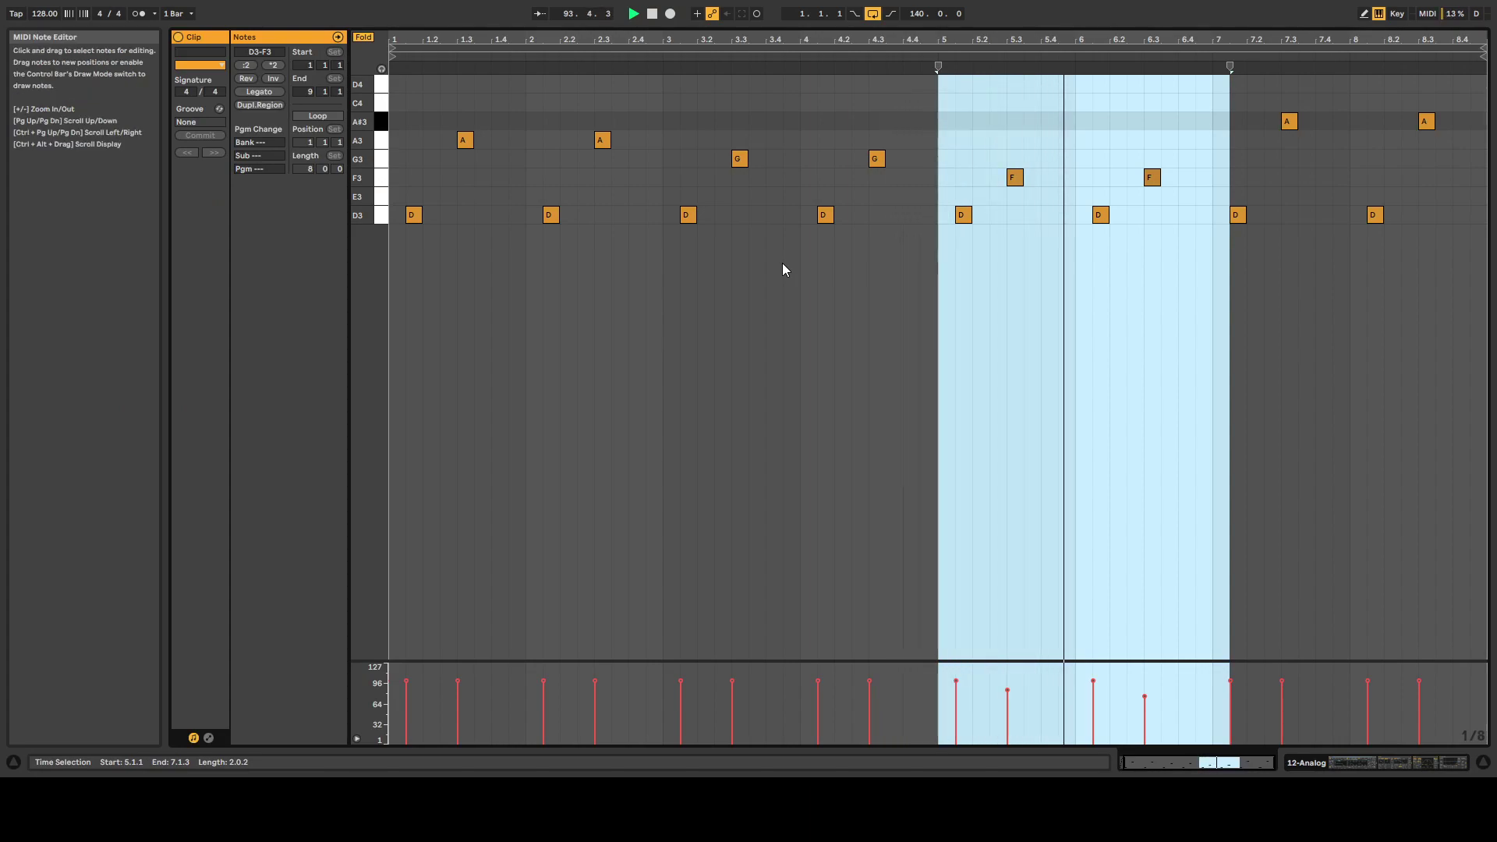
key("shift+Tab")
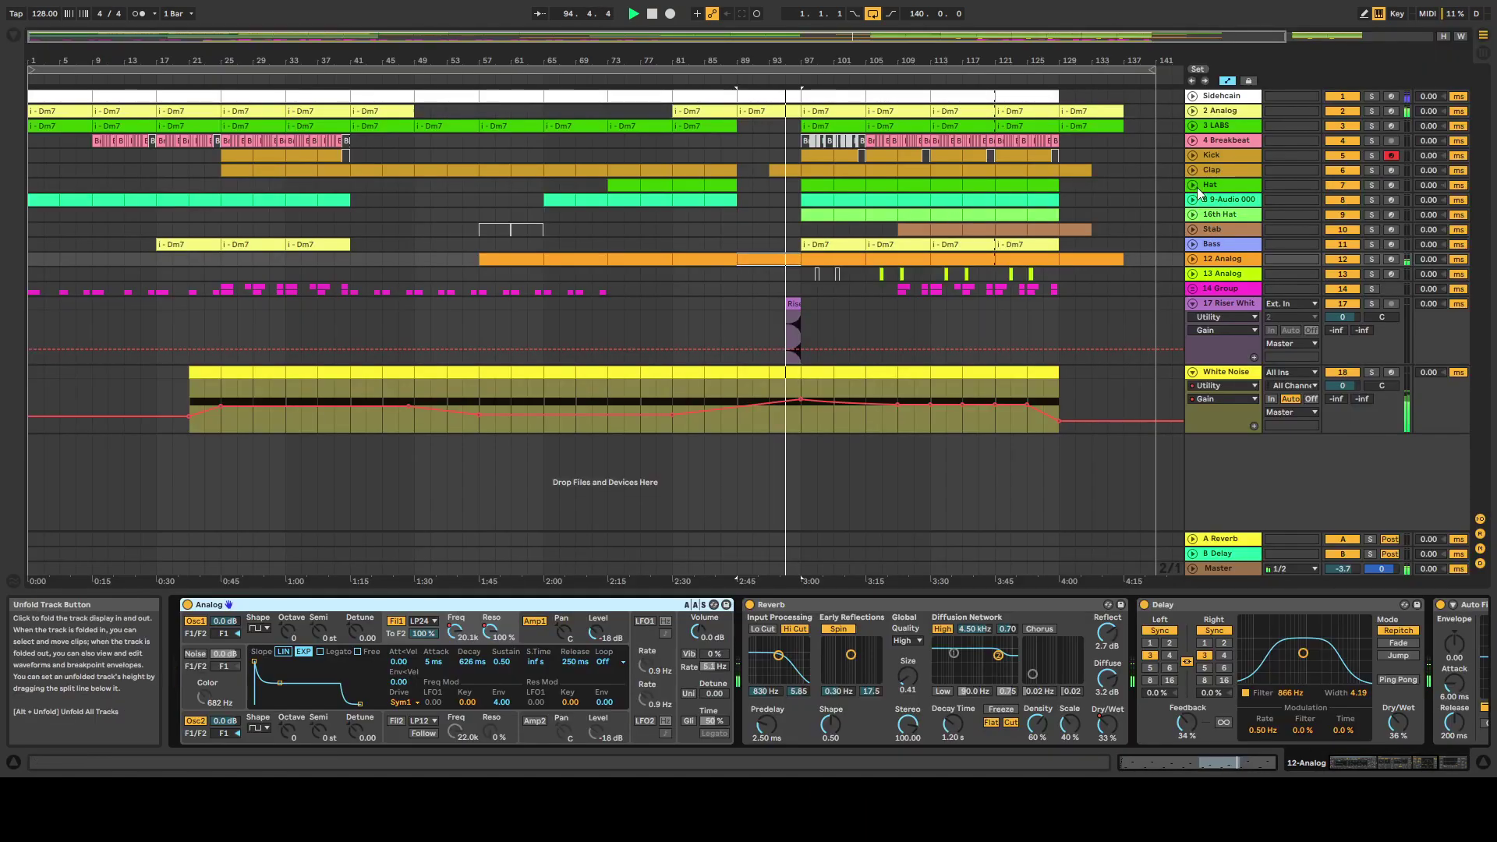
left_click(1192, 304)
left_click(1192, 318)
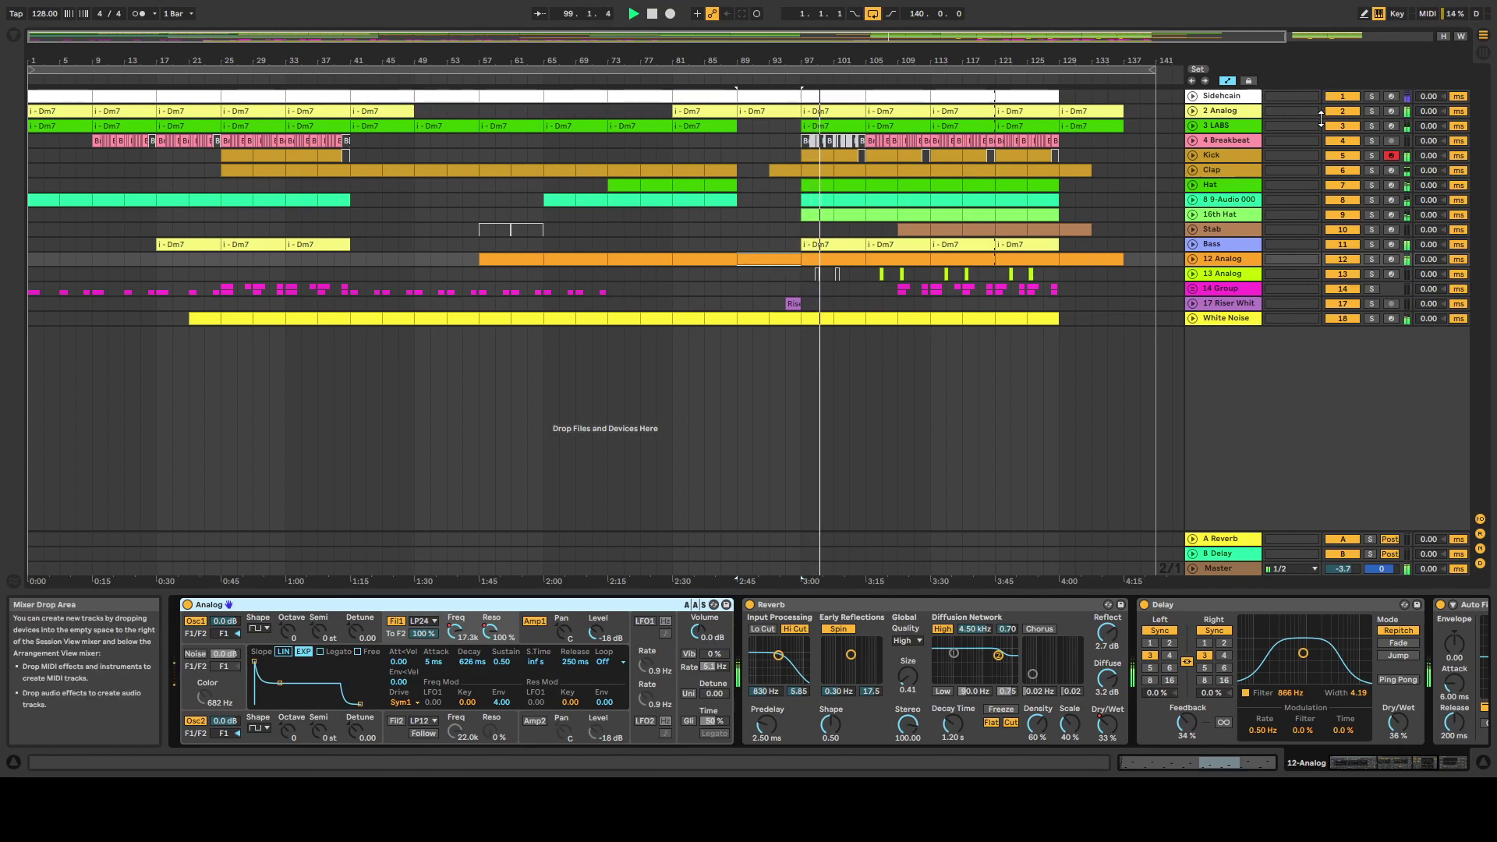
- Unfold the 2 Analog and 3 LABS tracks one after the other to examine their notes and automation, folding each again
left_click(1191, 110)
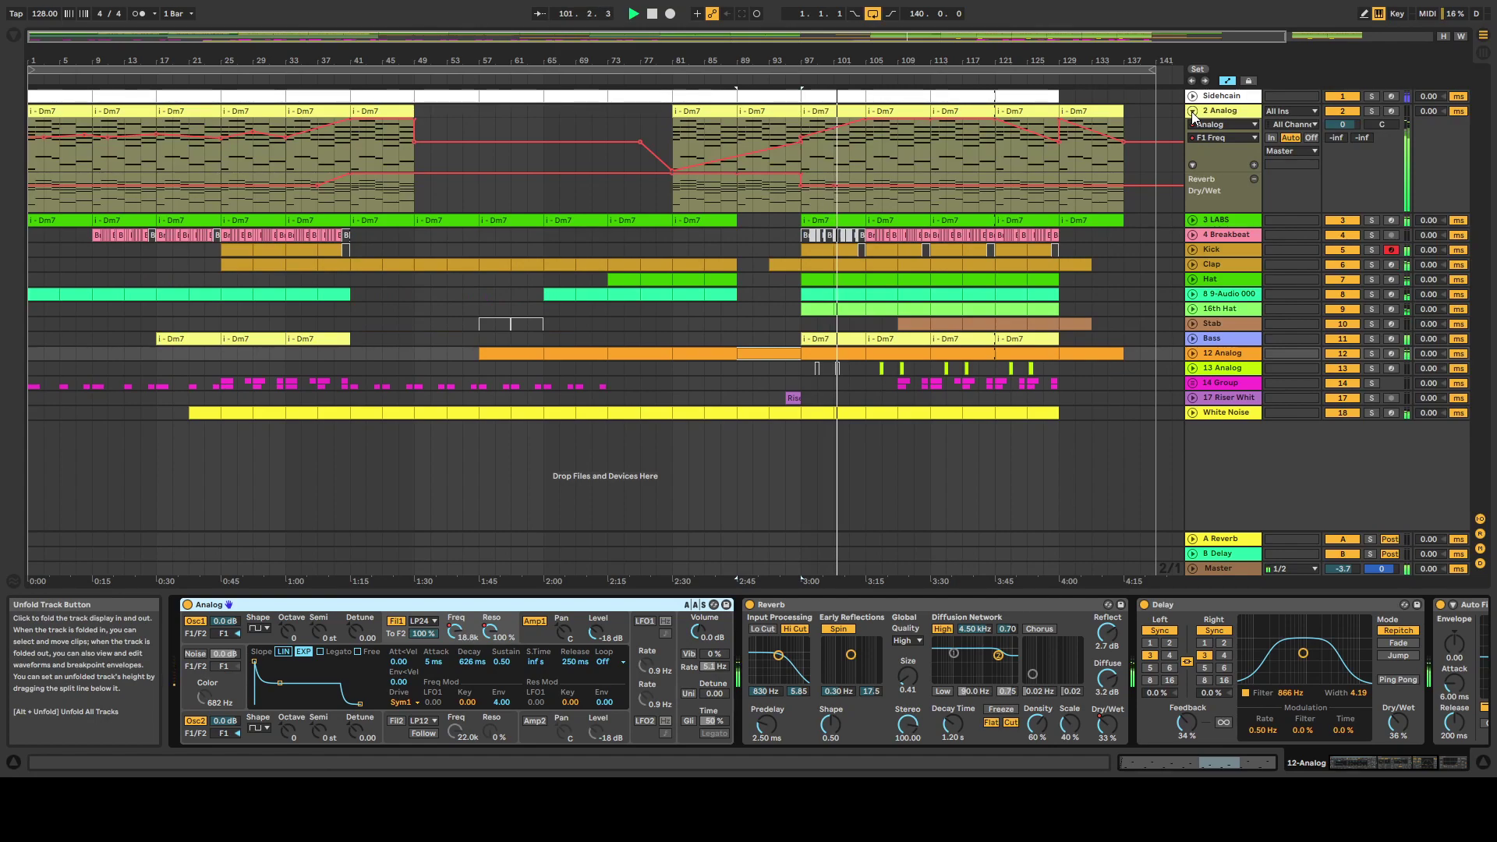
left_click(1191, 110)
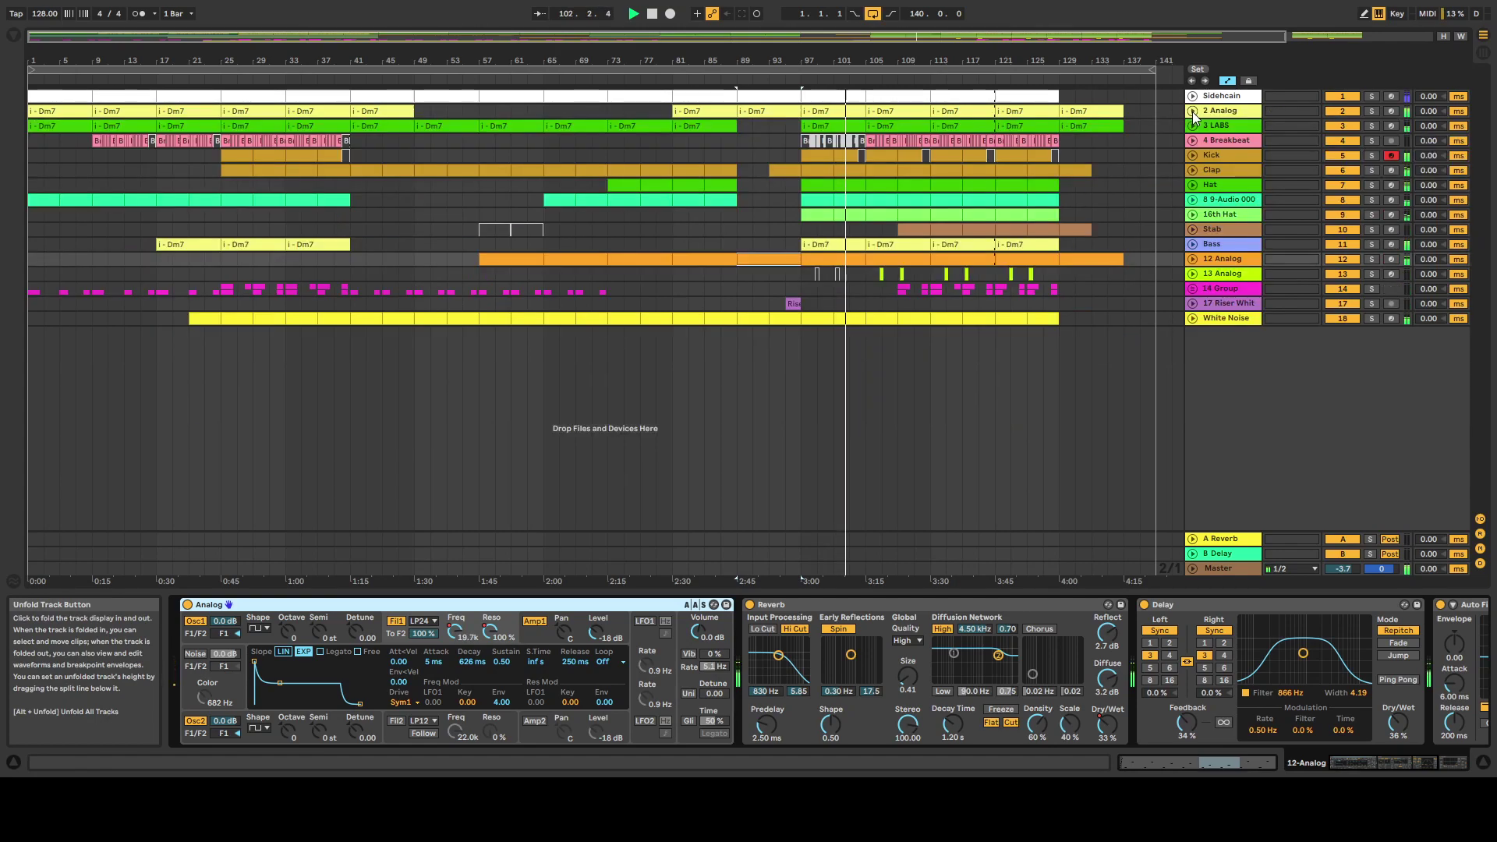
left_click(1192, 124)
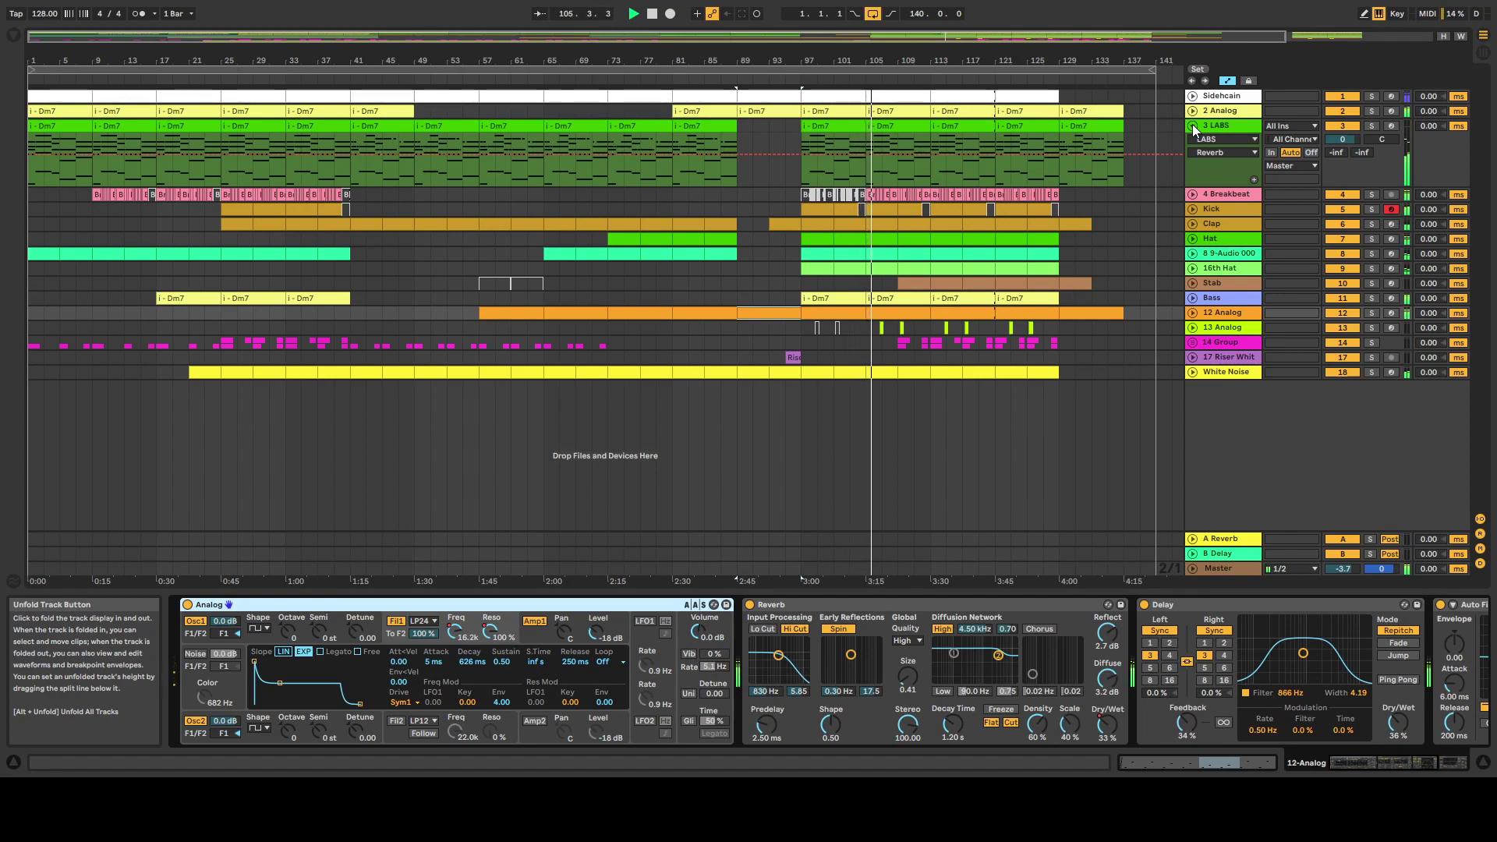
left_click(1191, 124)
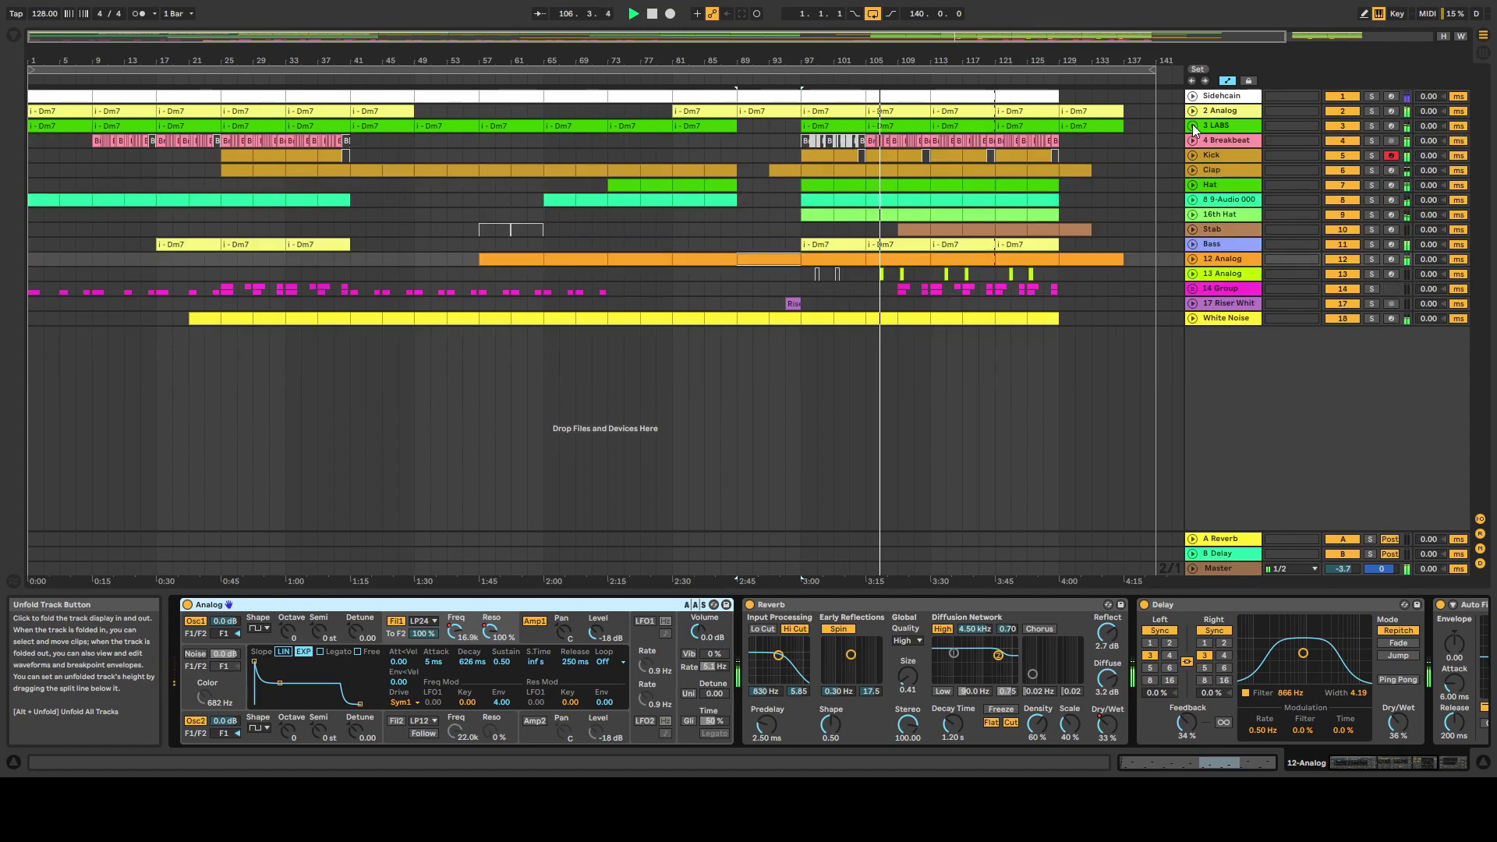
- Examine the 4 Breakbeat track's filter automation and device chain, fold it, and briefly unfold the Kick track
left_click(1192, 140)
left_click(1231, 142)
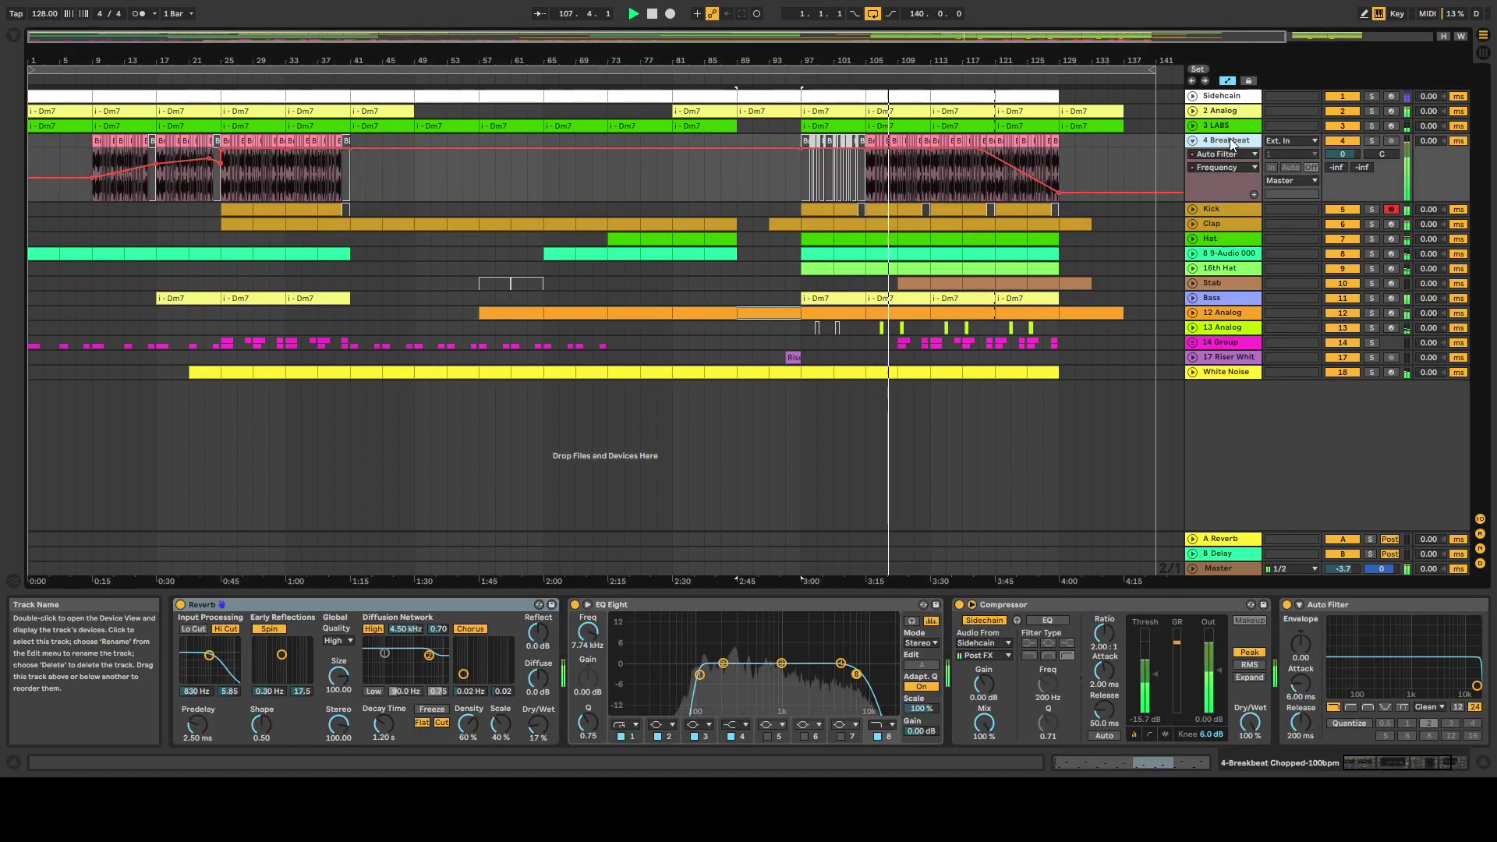
left_click(1192, 140)
left_click(1193, 156)
left_click(1193, 156)
- Examine the Clap track's reverb automation, the notes of its clip at bar 113 and its devices, then fold the track
left_click(1193, 170)
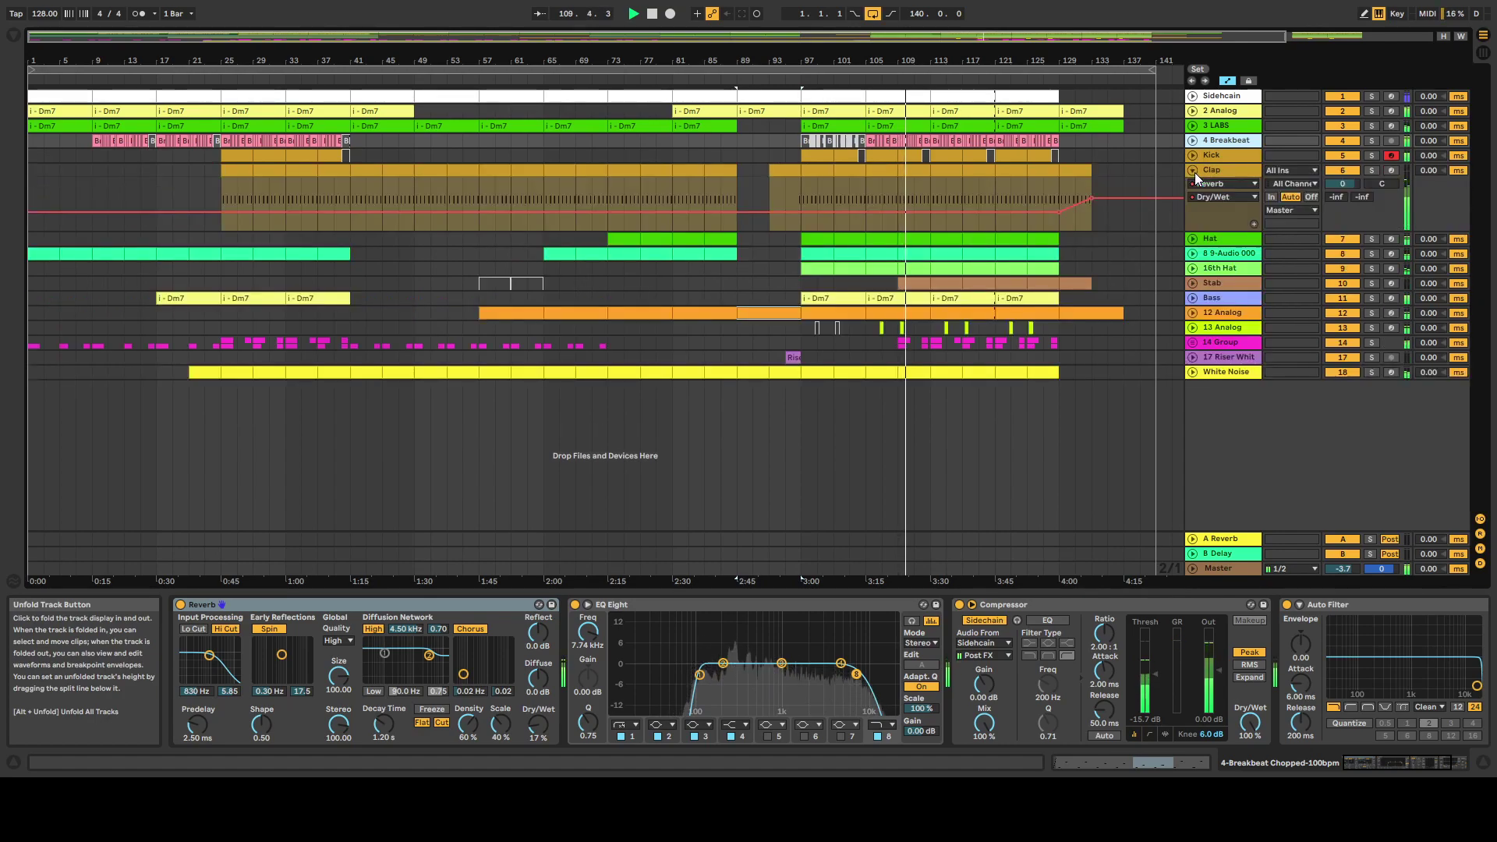
double_click(955, 169)
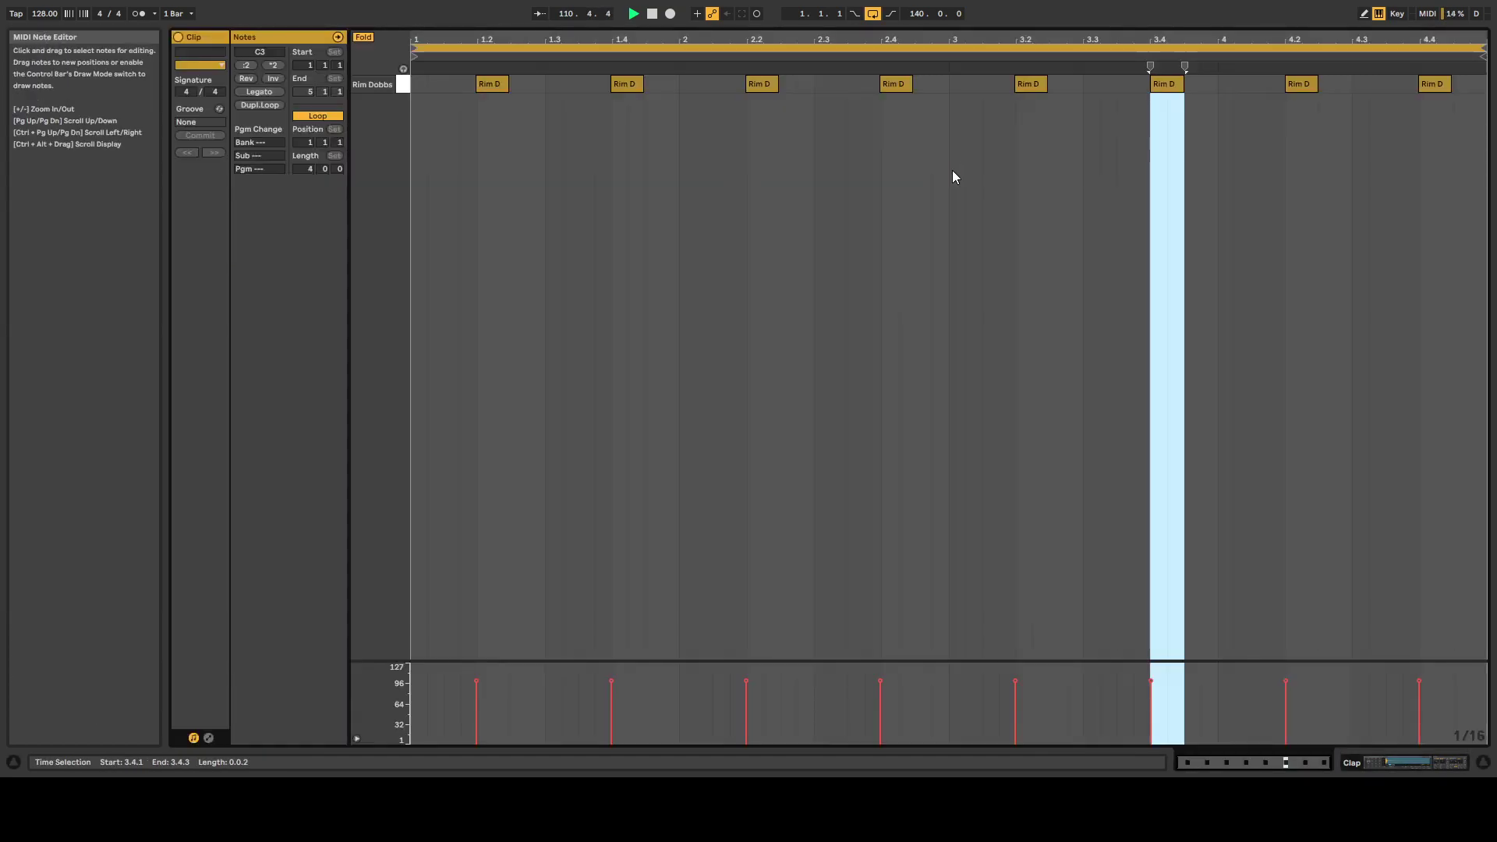
key("shift+Tab")
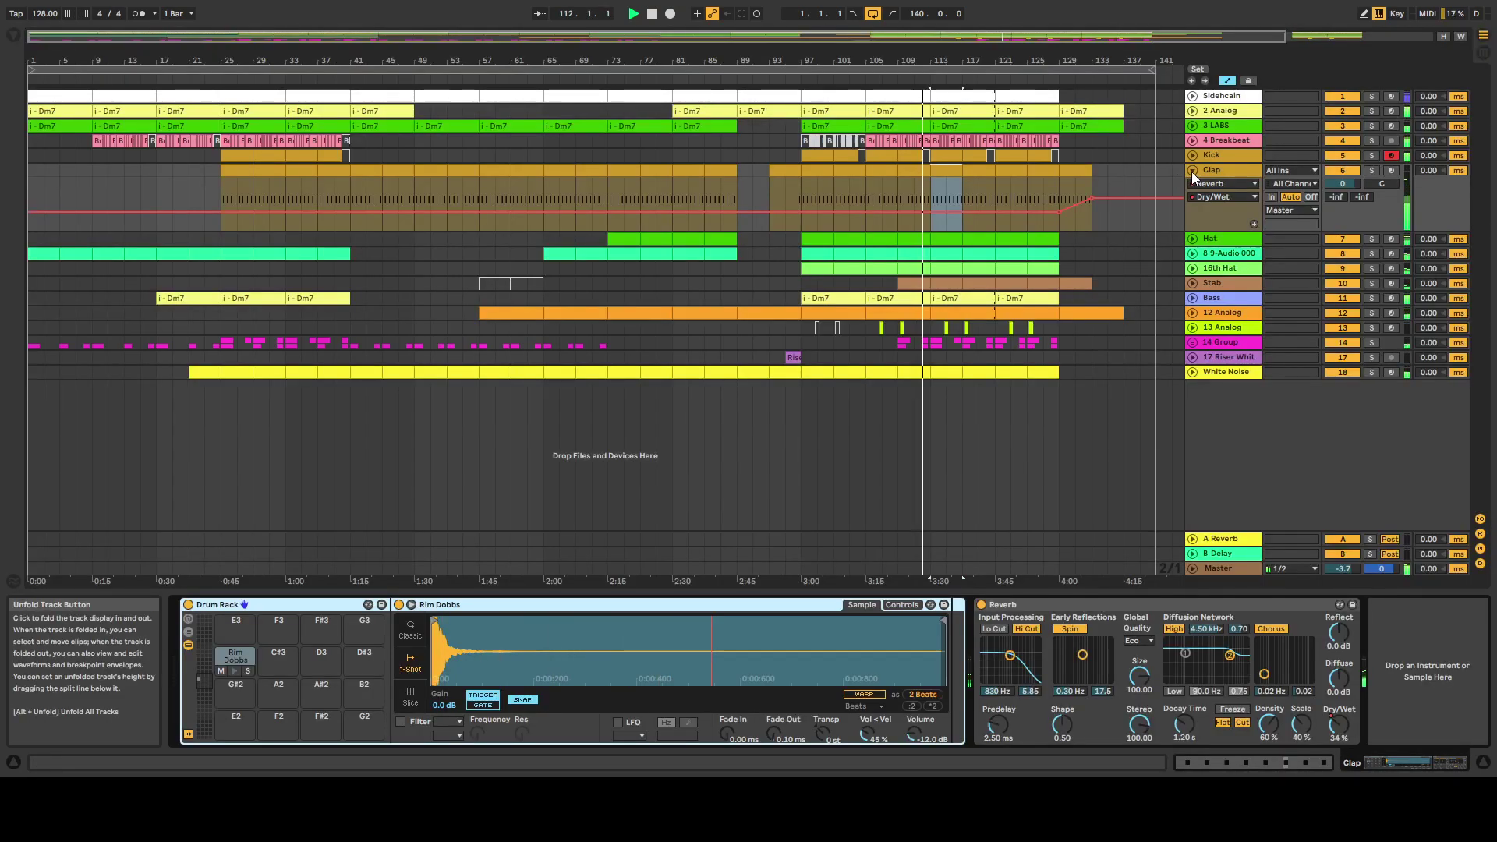
left_click(1193, 171)
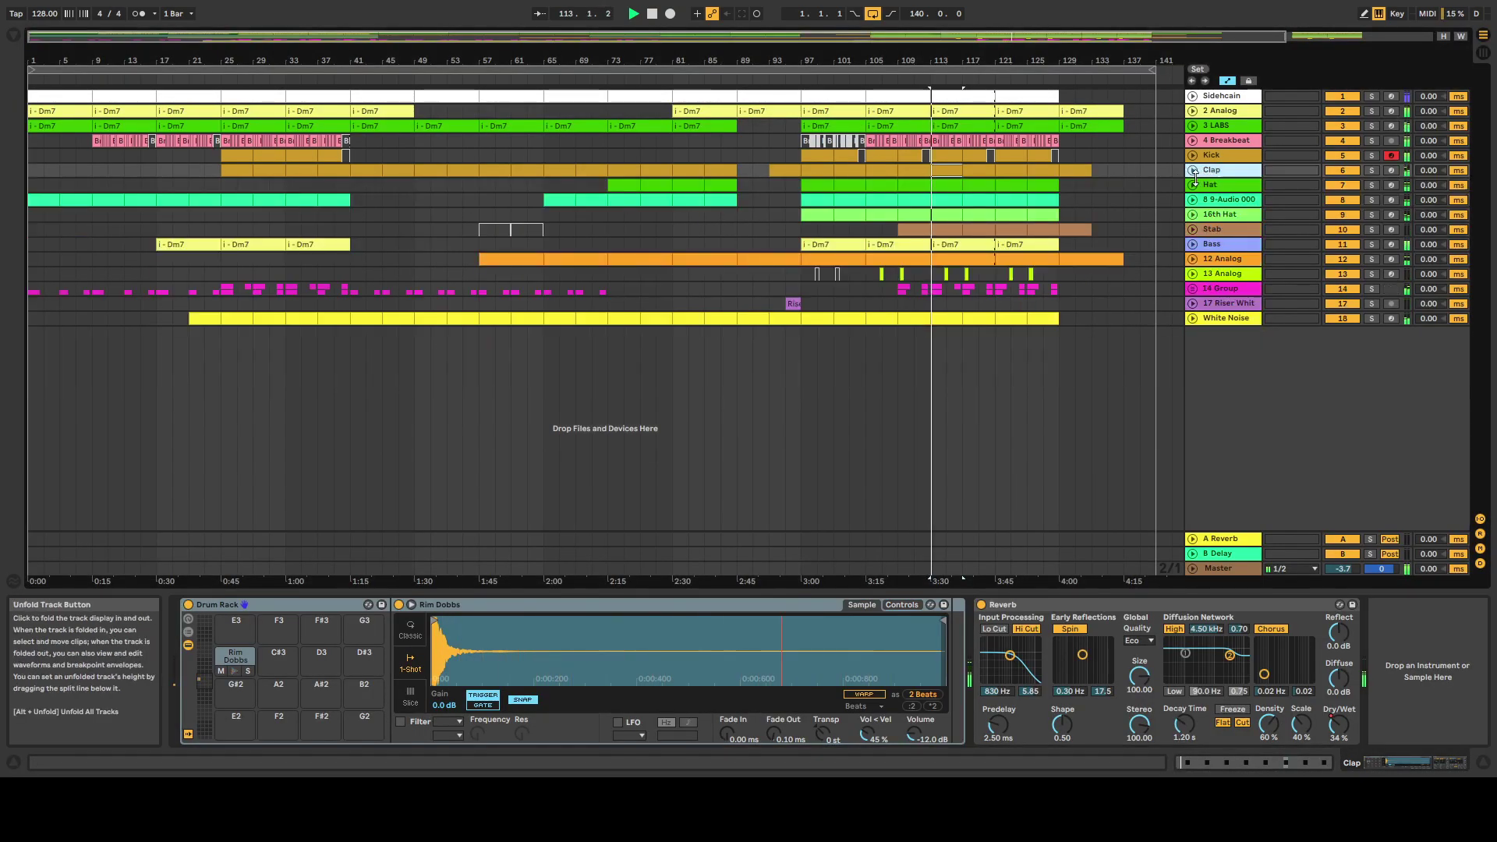
- Unfold the Stab track and examine its clip at bar 113 and its Analog, A Bit Warmer and Reverb devices
left_click(1193, 230)
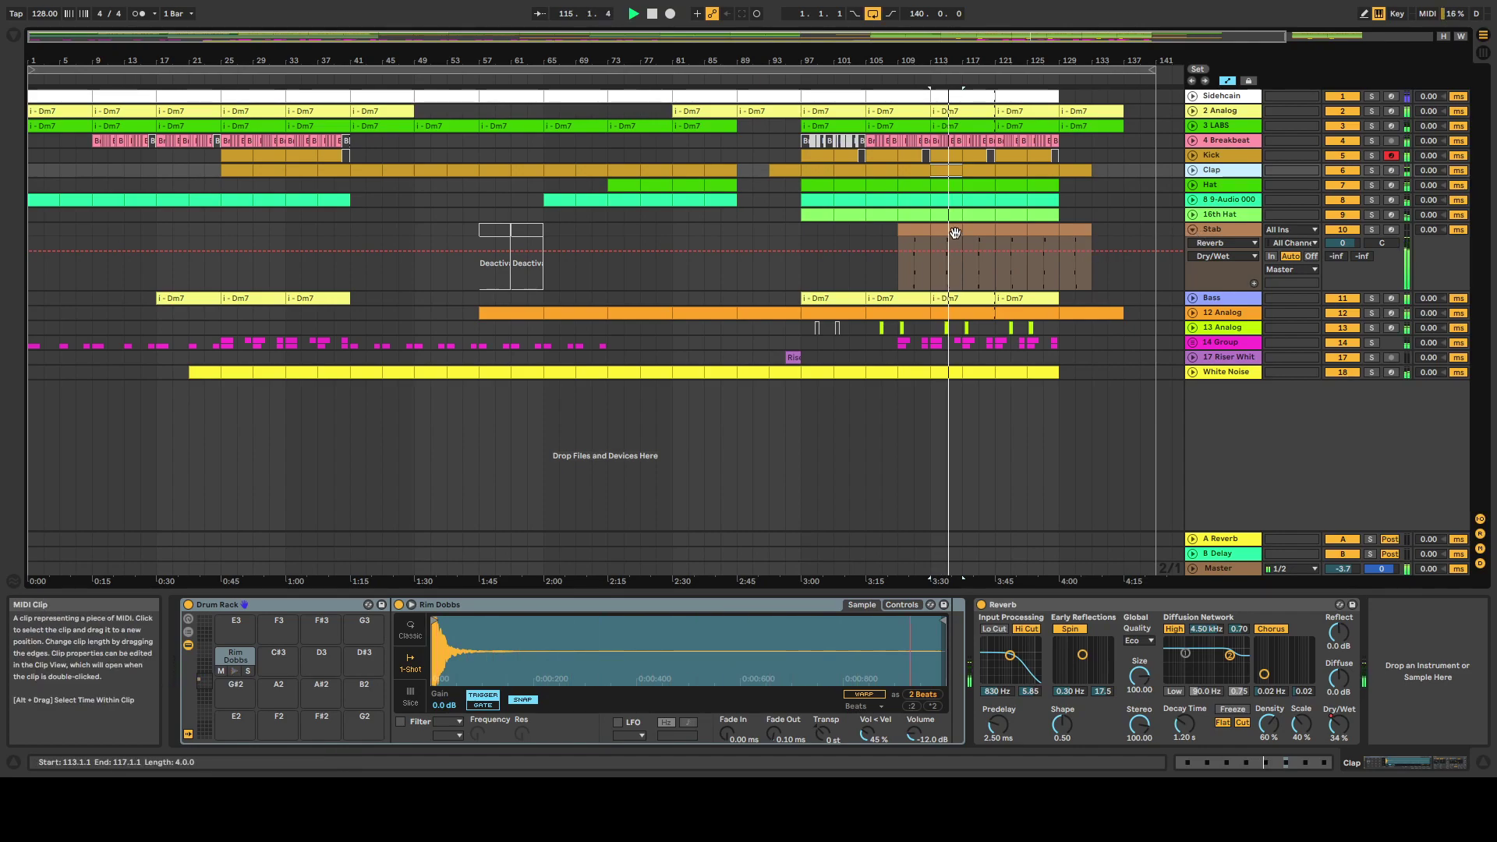
left_click(955, 232)
double_click(955, 232)
double_click(955, 232)
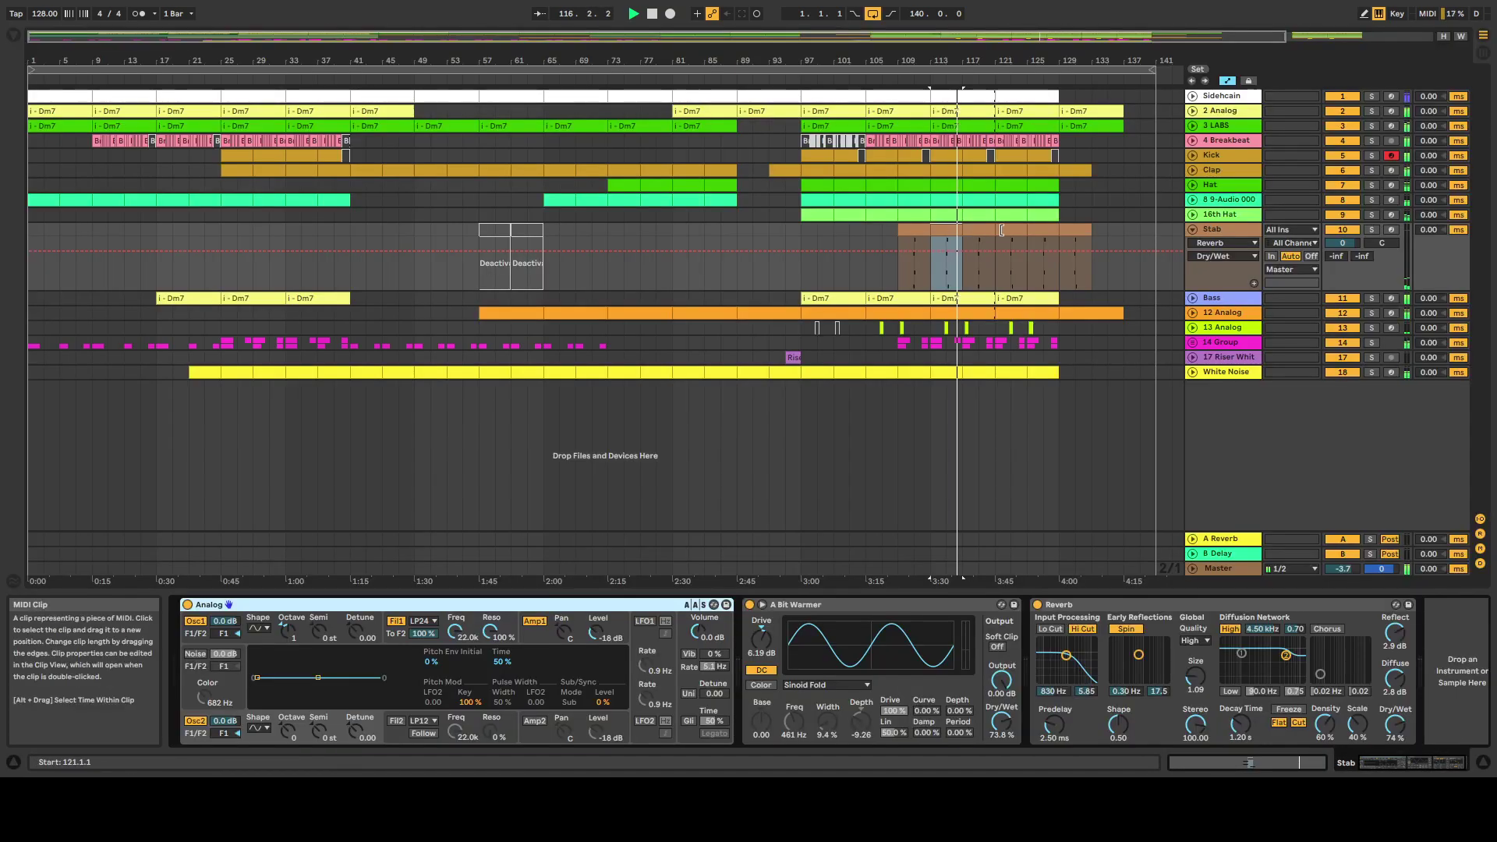
- Examine the 13 Analog track's reverb Dry/Wet automation and device chain, then fold it and the Stab track
left_click(1193, 327)
left_click(1220, 330)
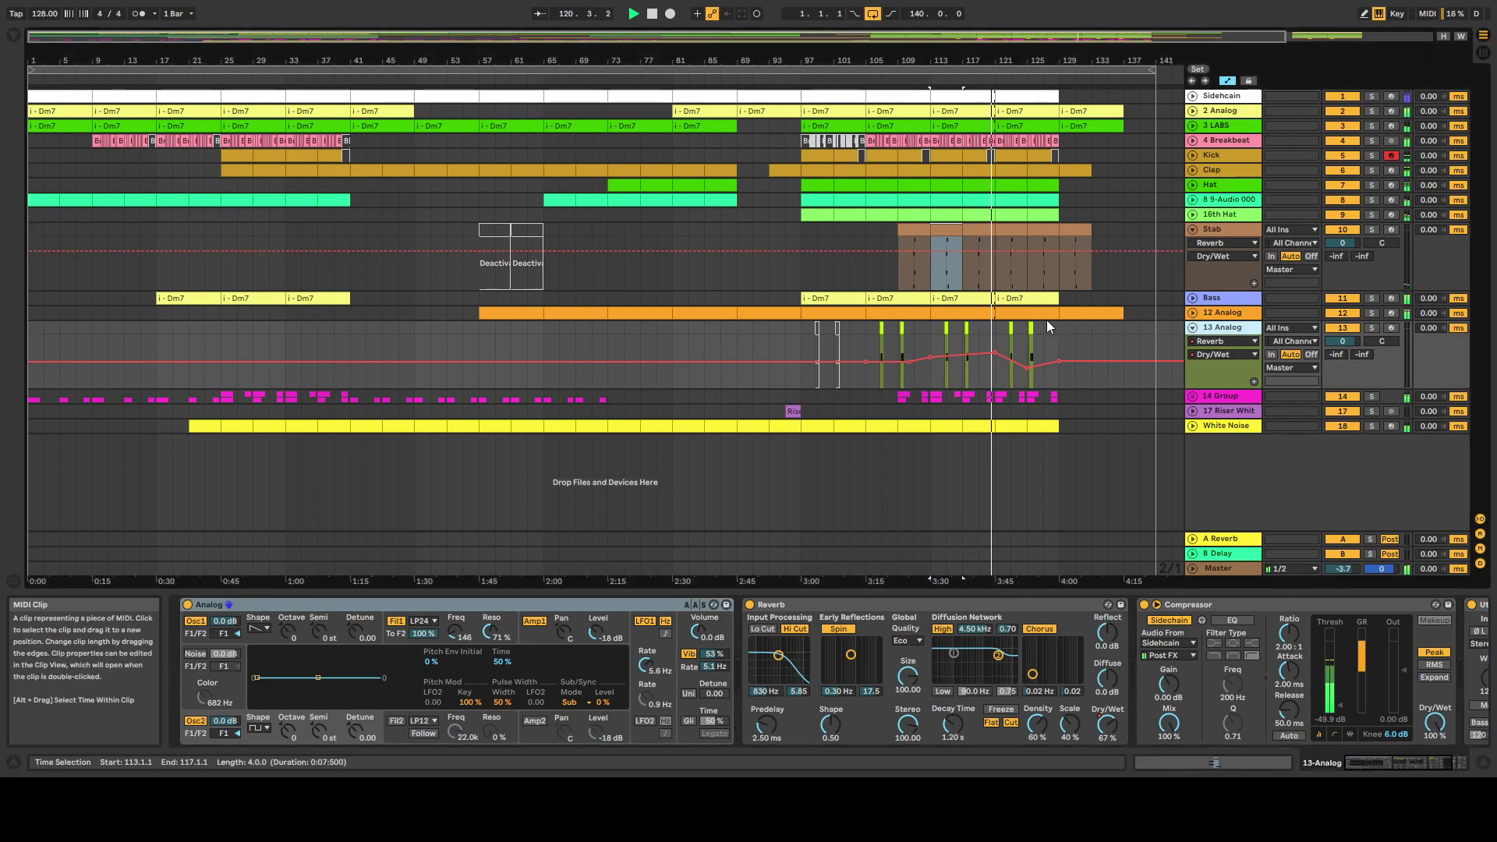
left_click(1192, 329)
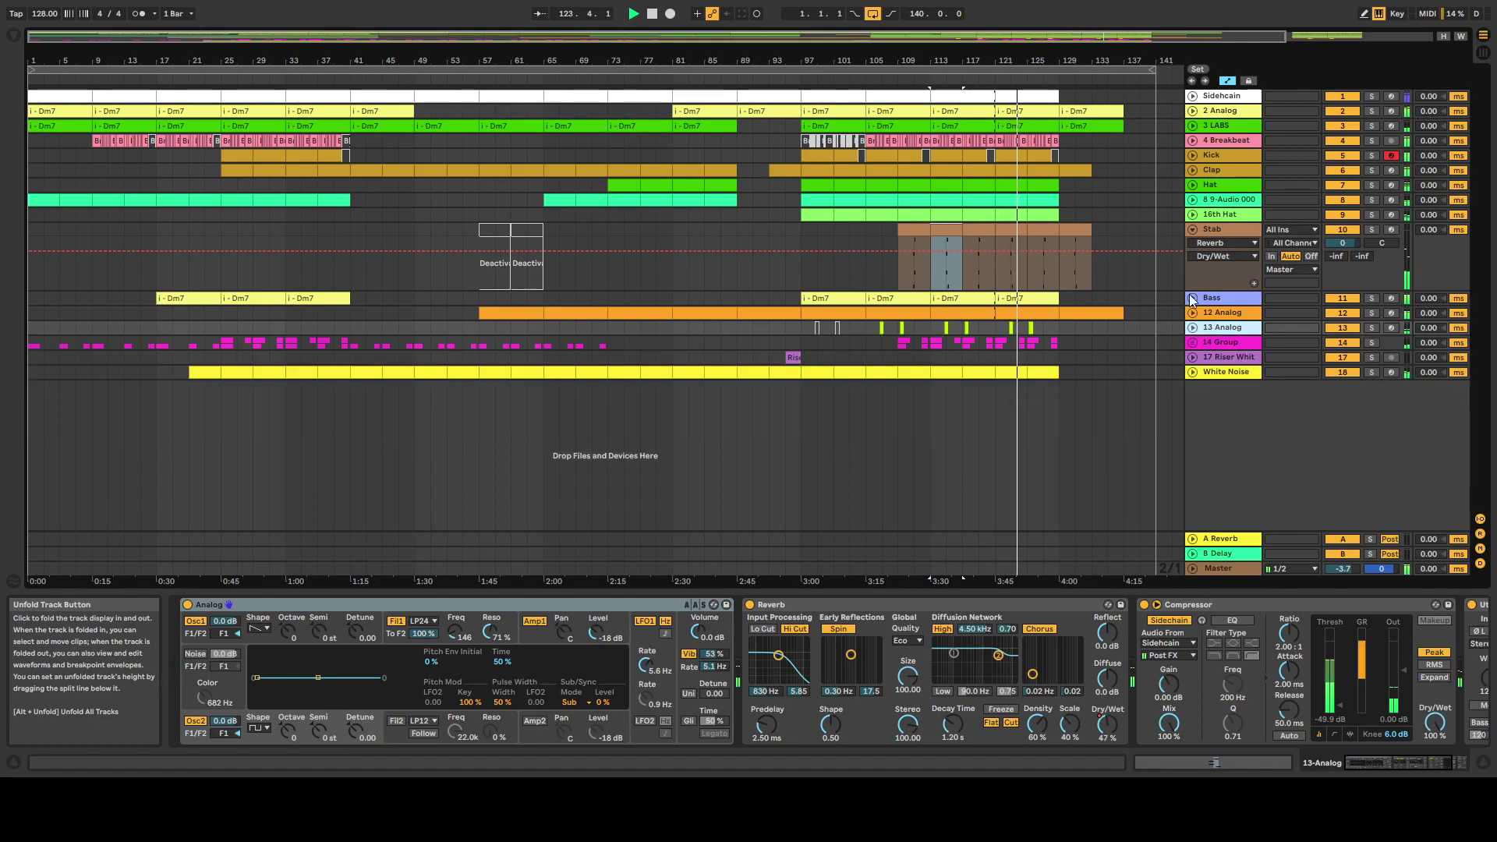
left_click(1191, 231)
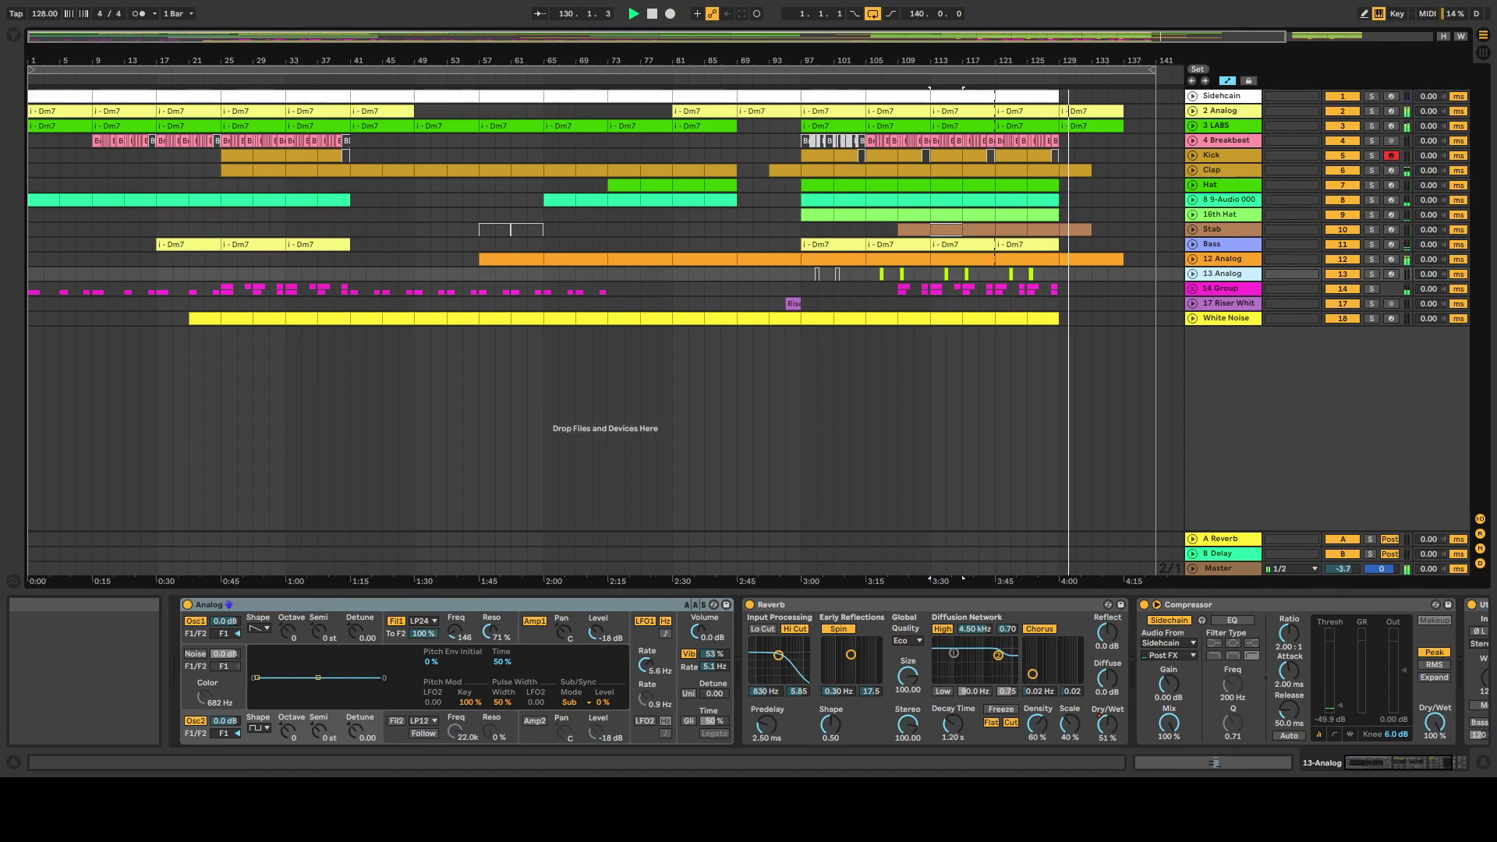
- Examine the automation of the 2 Analog track and the Auto Filter frequency curve of 12 Analog, folding each track again
left_click(1194, 113)
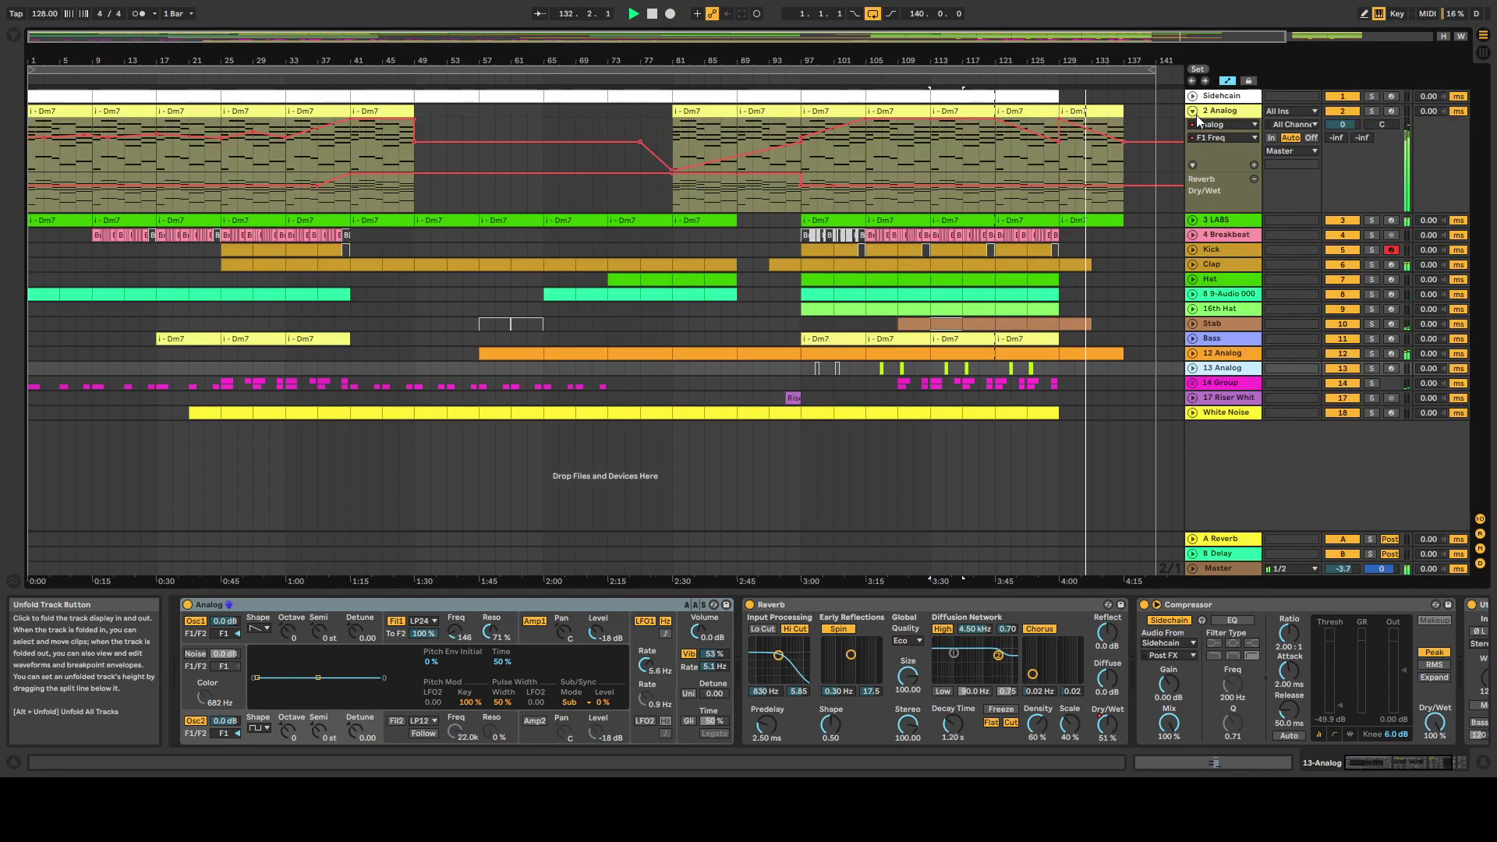
left_click(1195, 115)
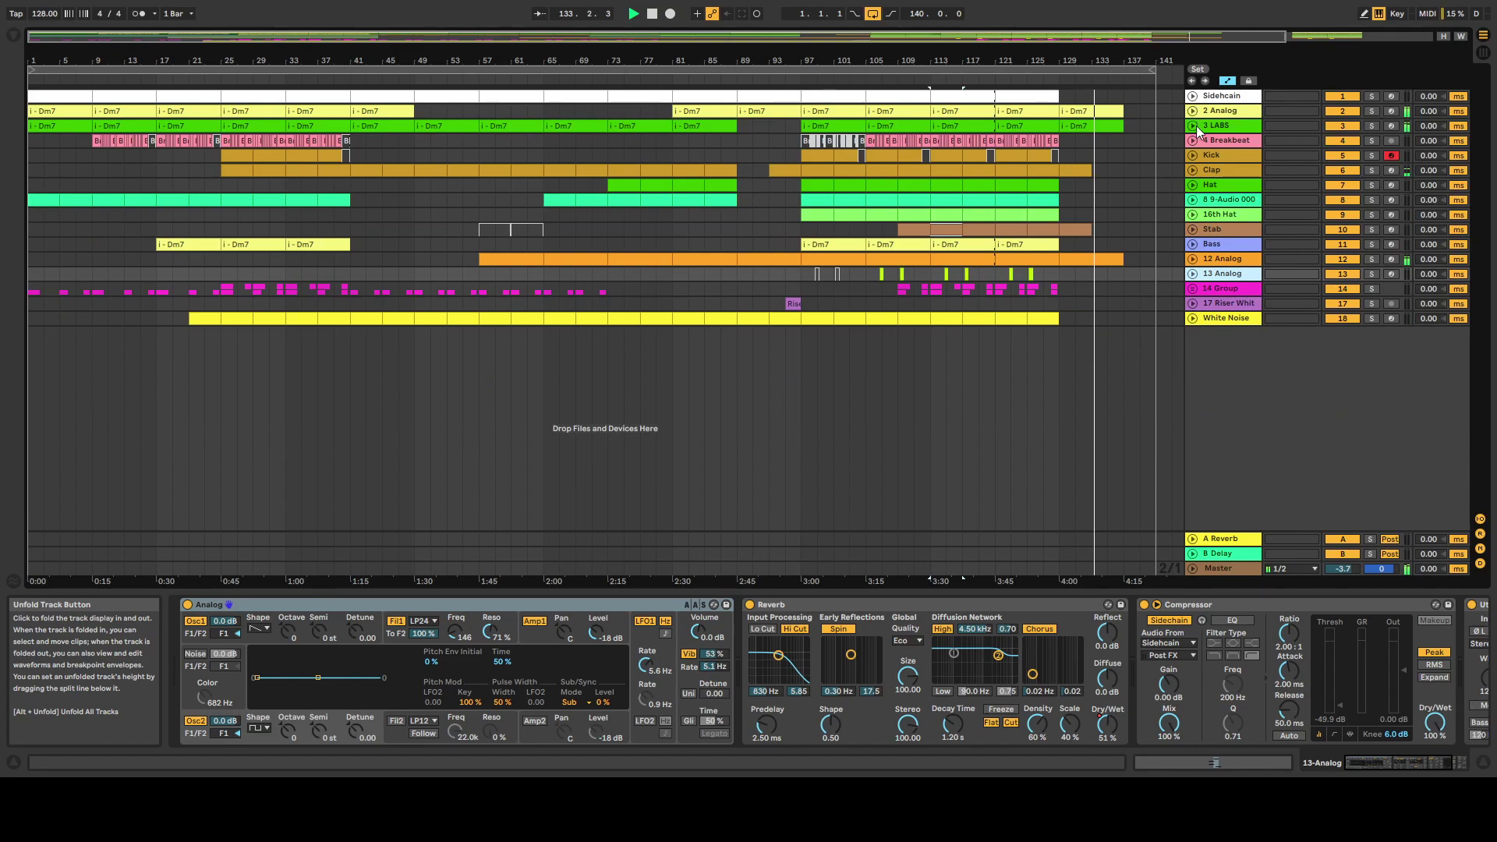
left_click(1192, 260)
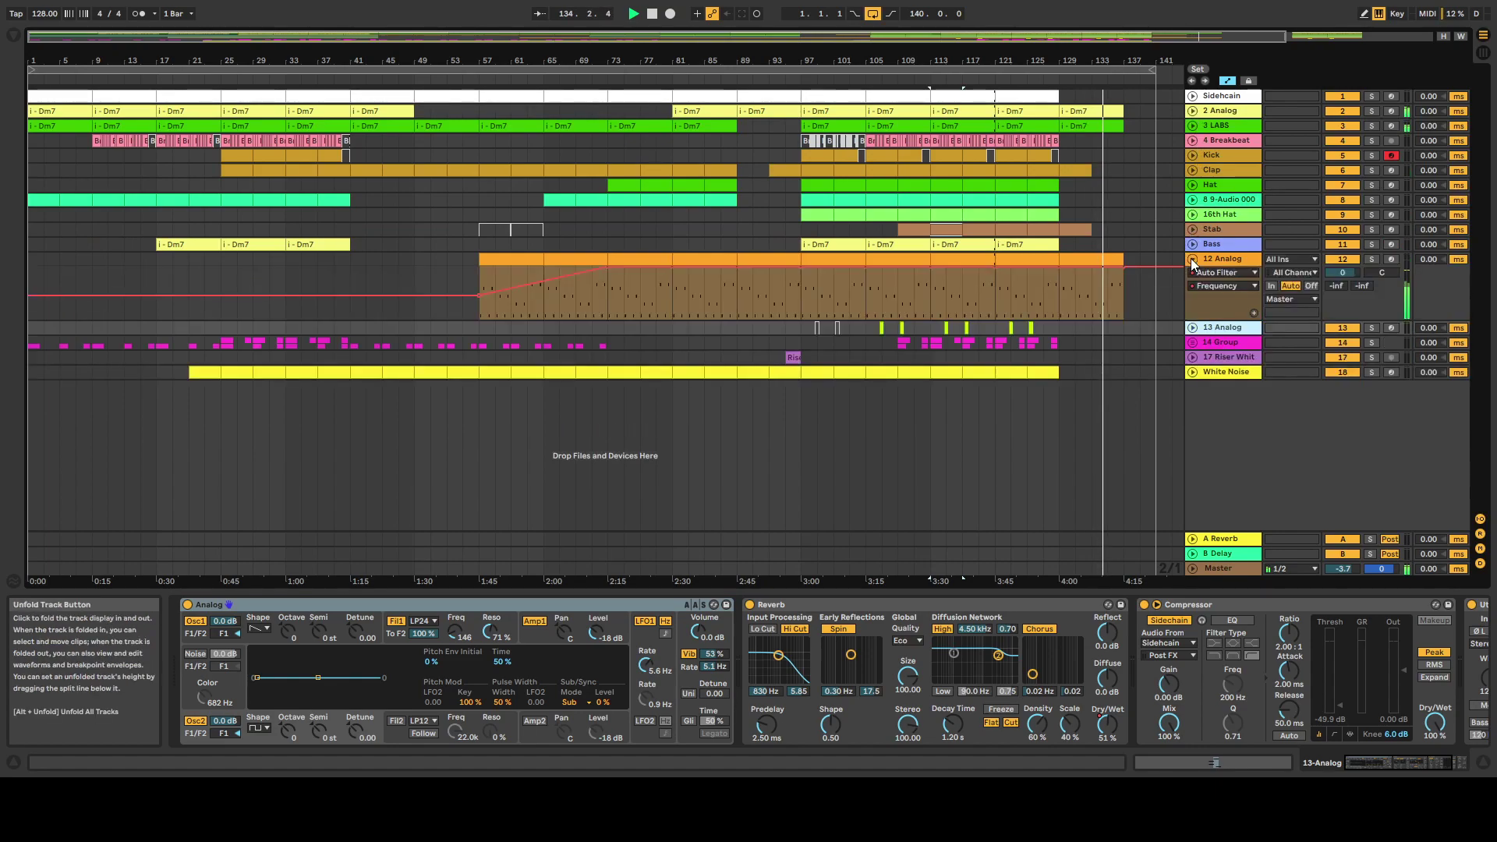
left_click(1192, 260)
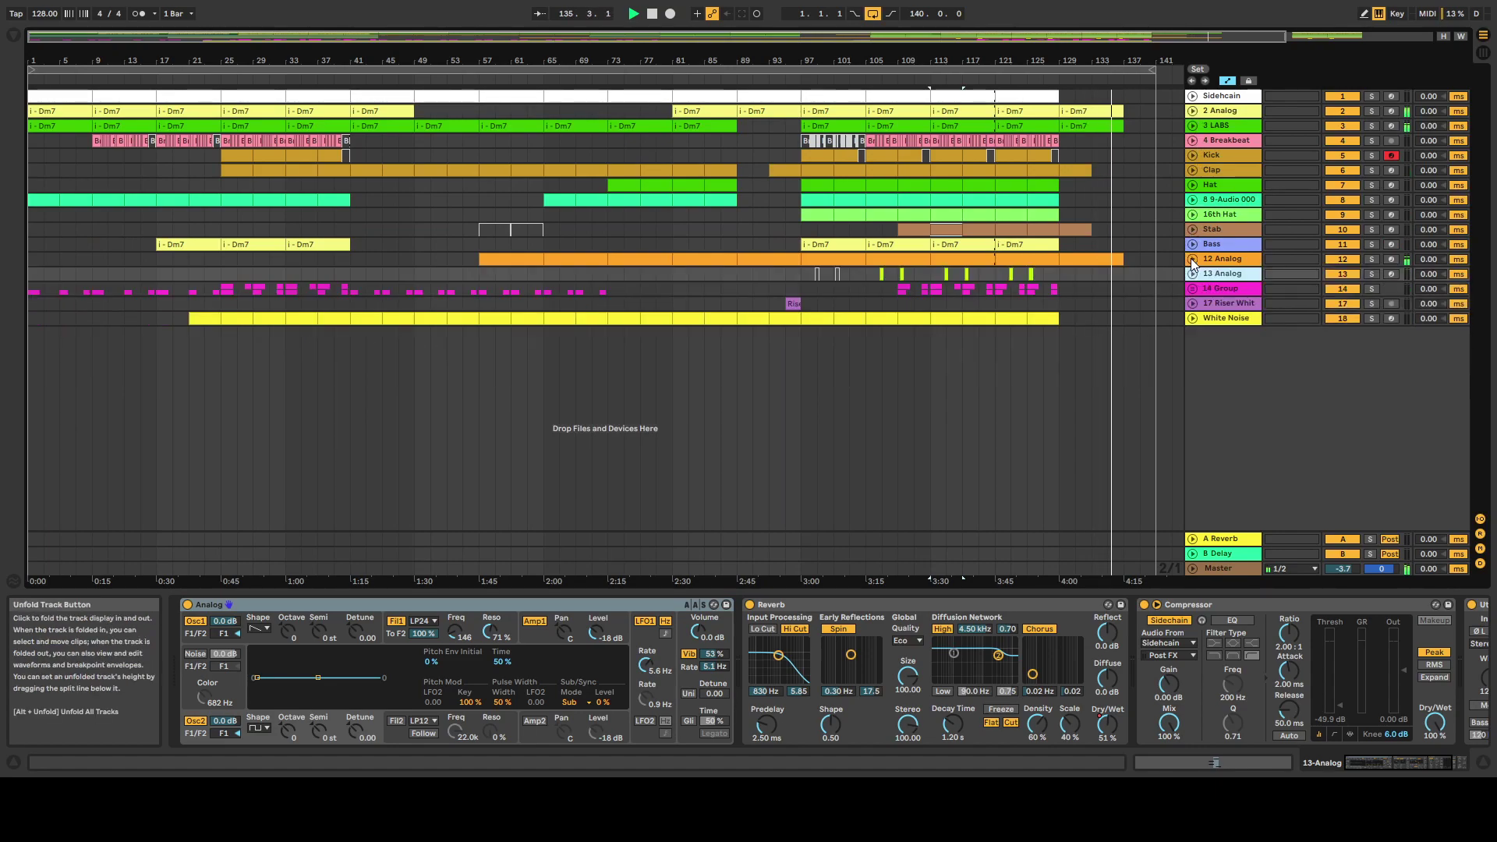